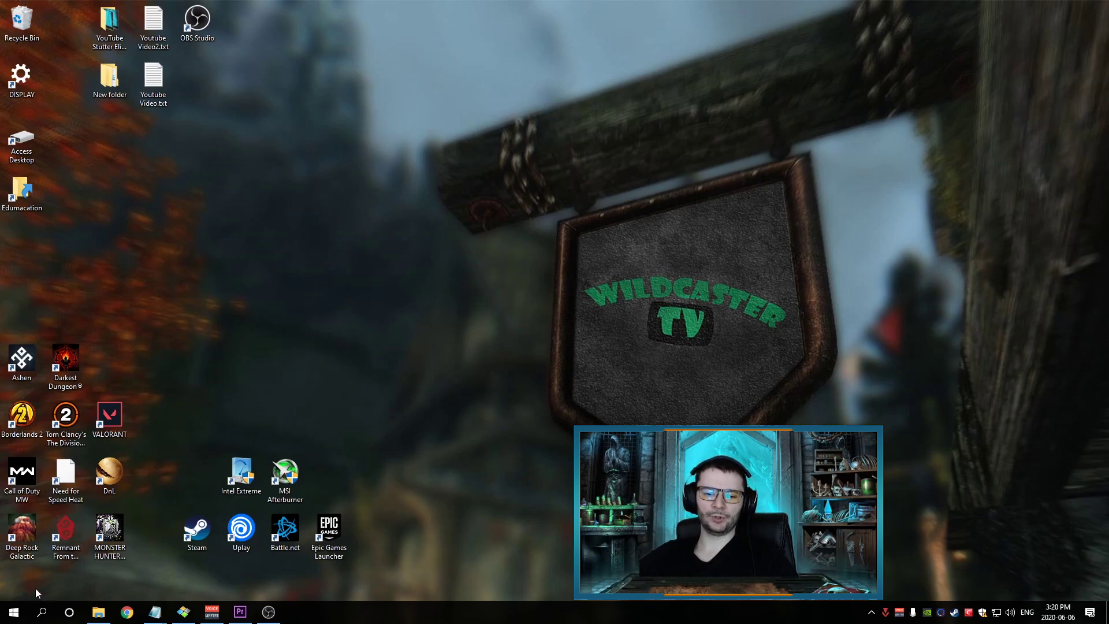
# Step: Search 'exploit' and open Exploit protection's Program settings in Windows Security
pyautogui.click(22, 612)
pyautogui.write('exploit')
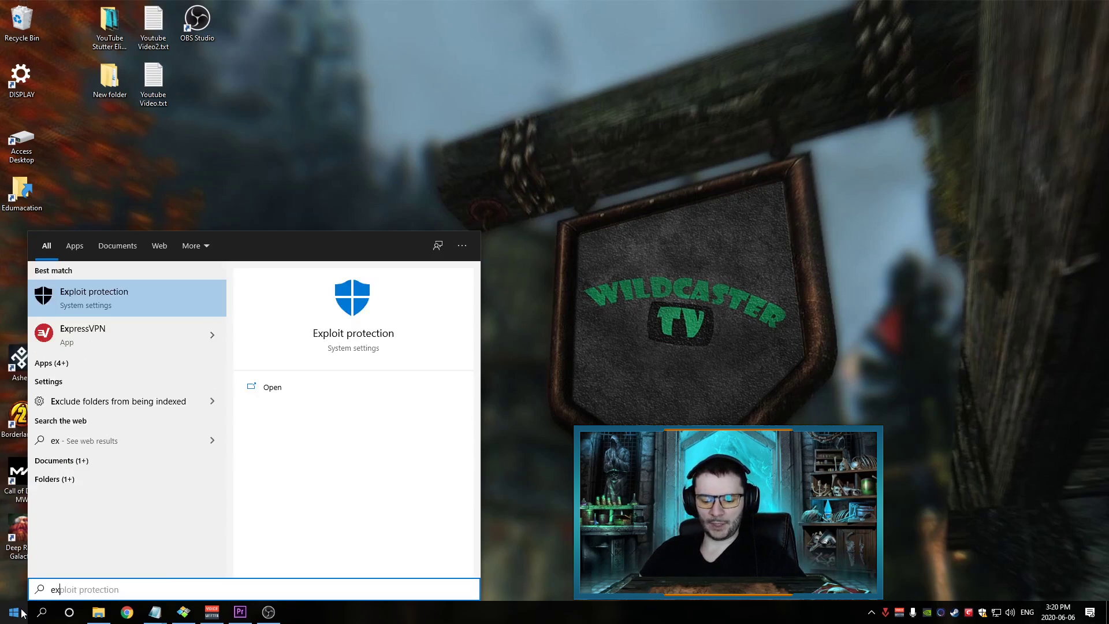
pyautogui.click(160, 295)
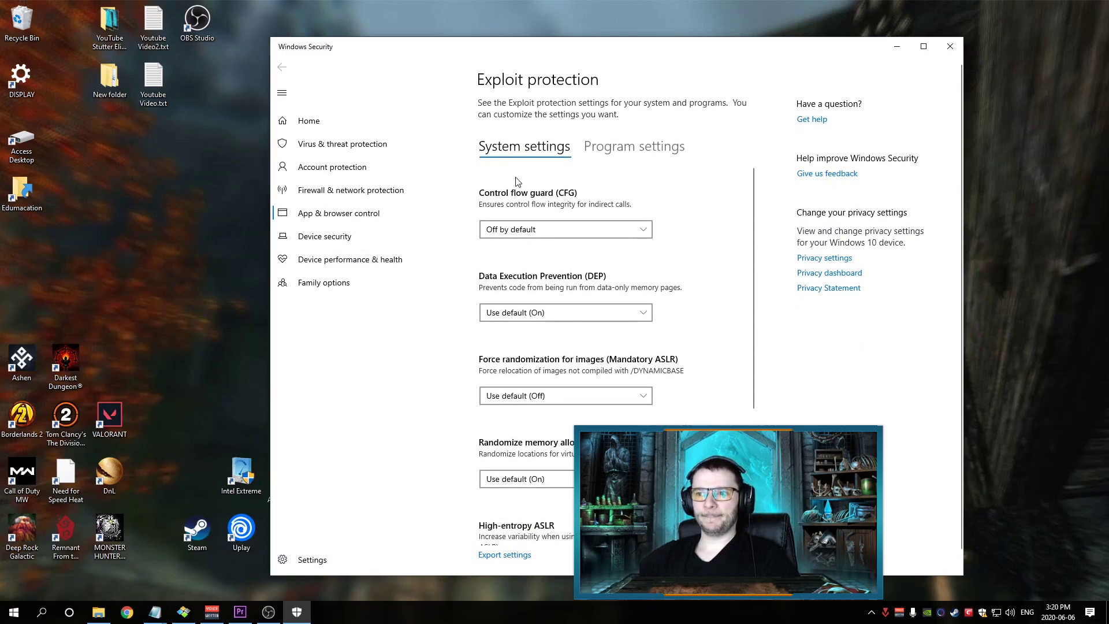
pyautogui.click(617, 154)
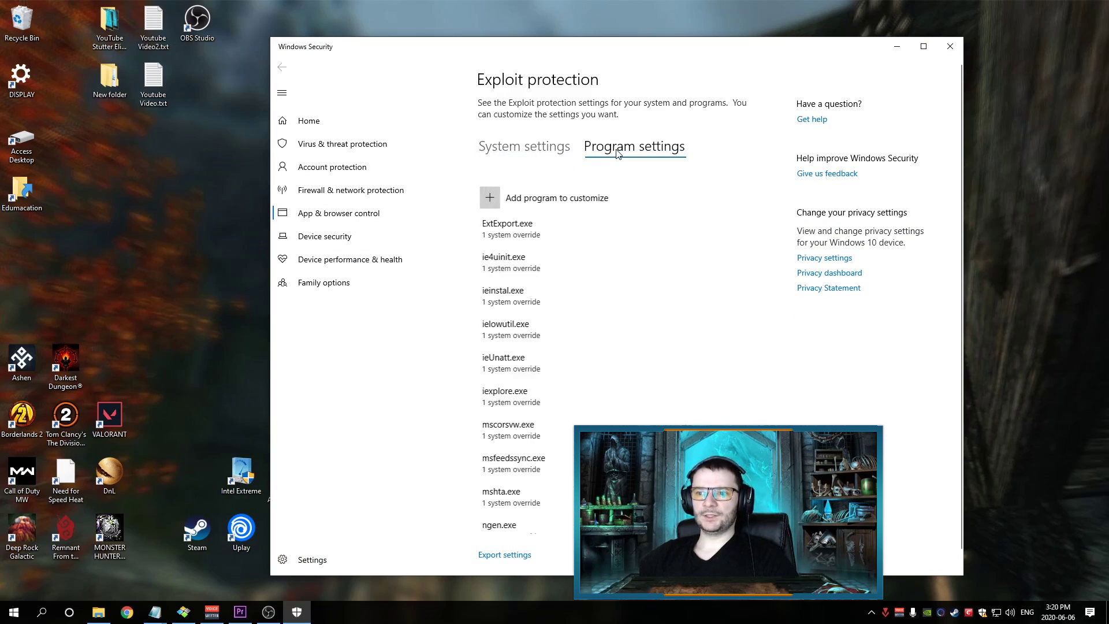
# Step: Add VALORANT.exe by exact file path as a customized program, then close Windows Security
pyautogui.click(489, 199)
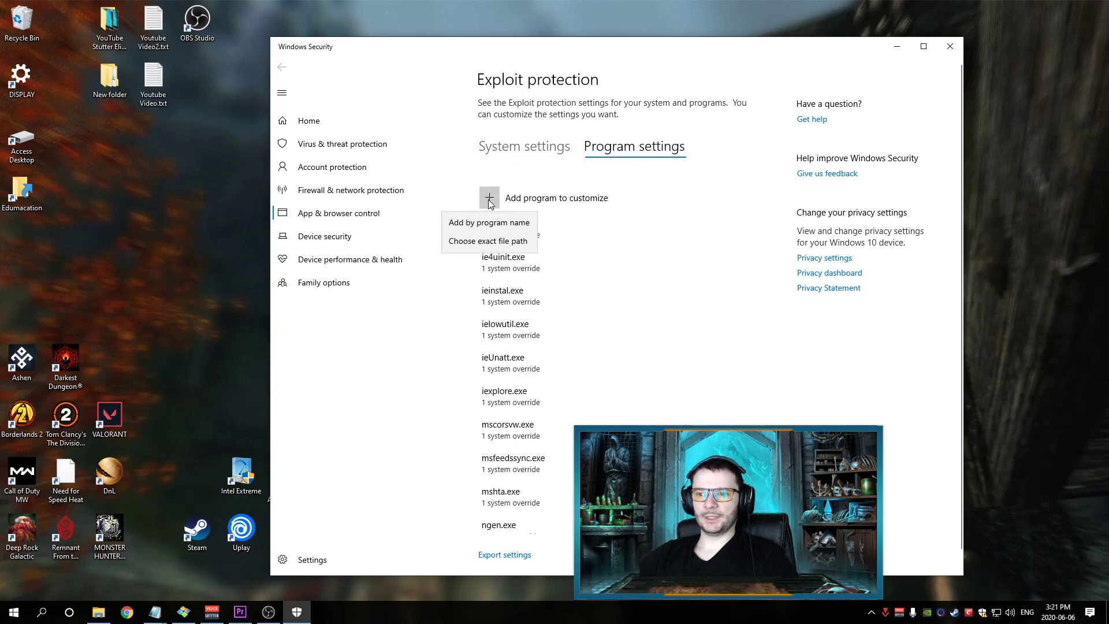
pyautogui.click(475, 243)
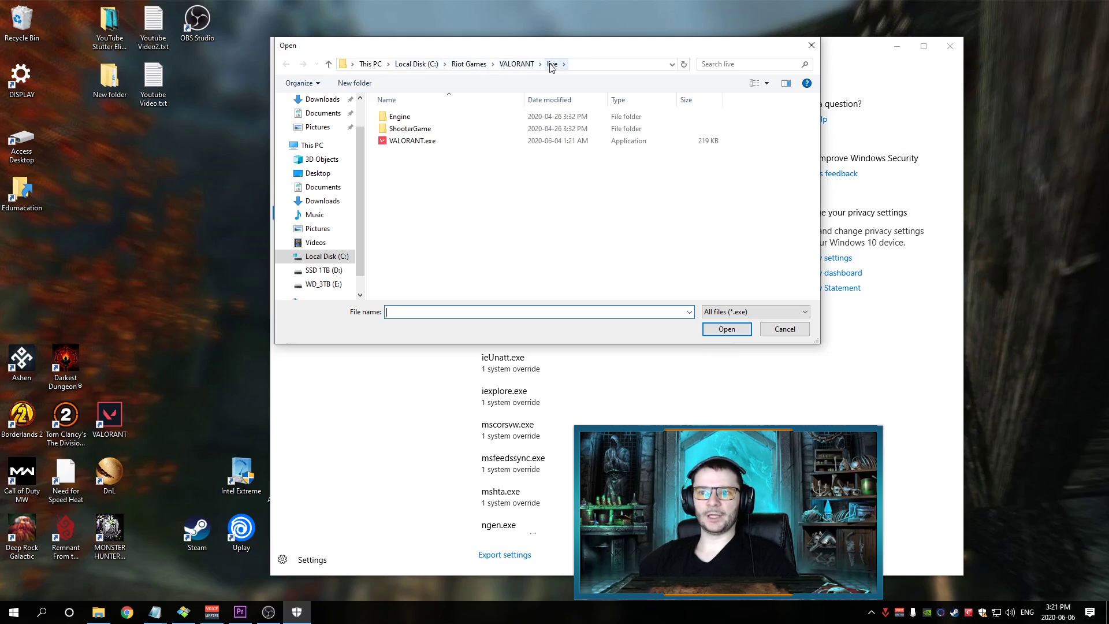
pyautogui.click(435, 142)
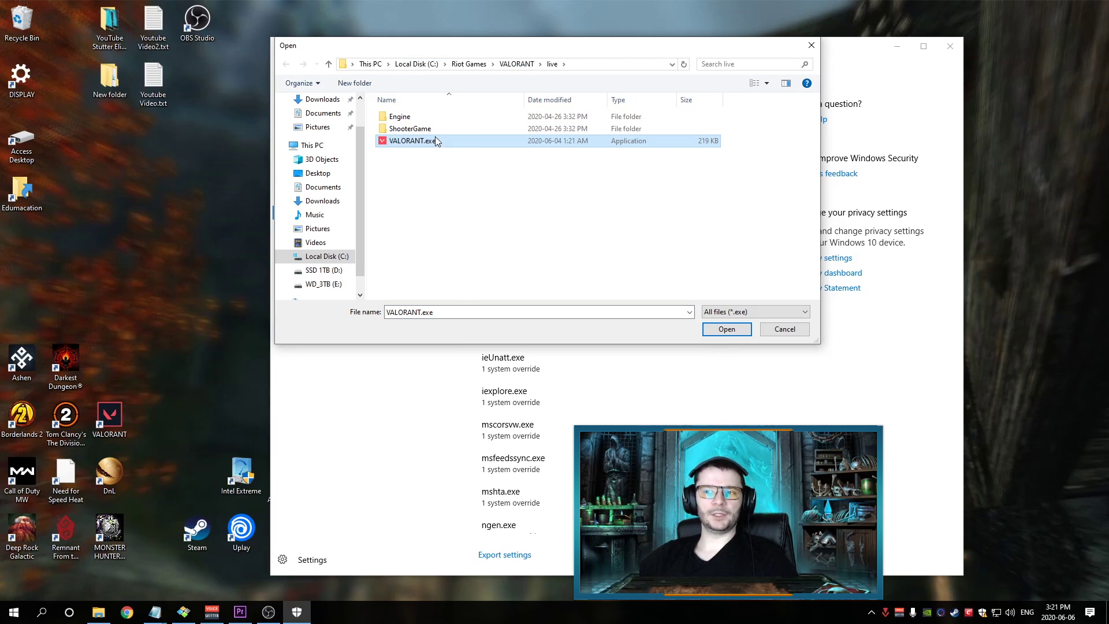
pyautogui.click(794, 331)
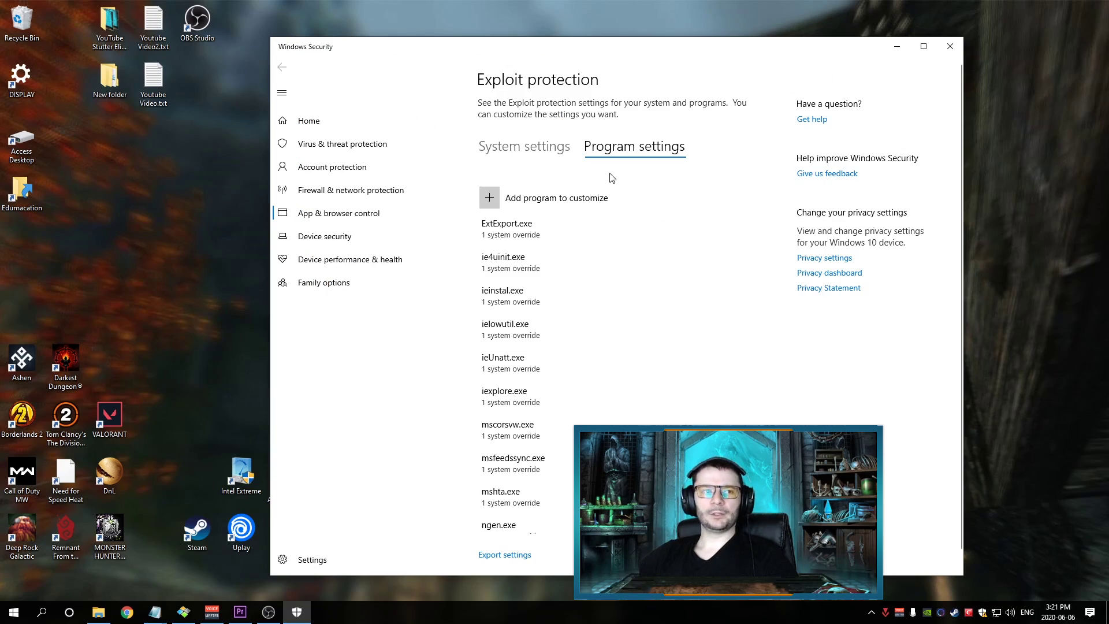
pyautogui.click(505, 149)
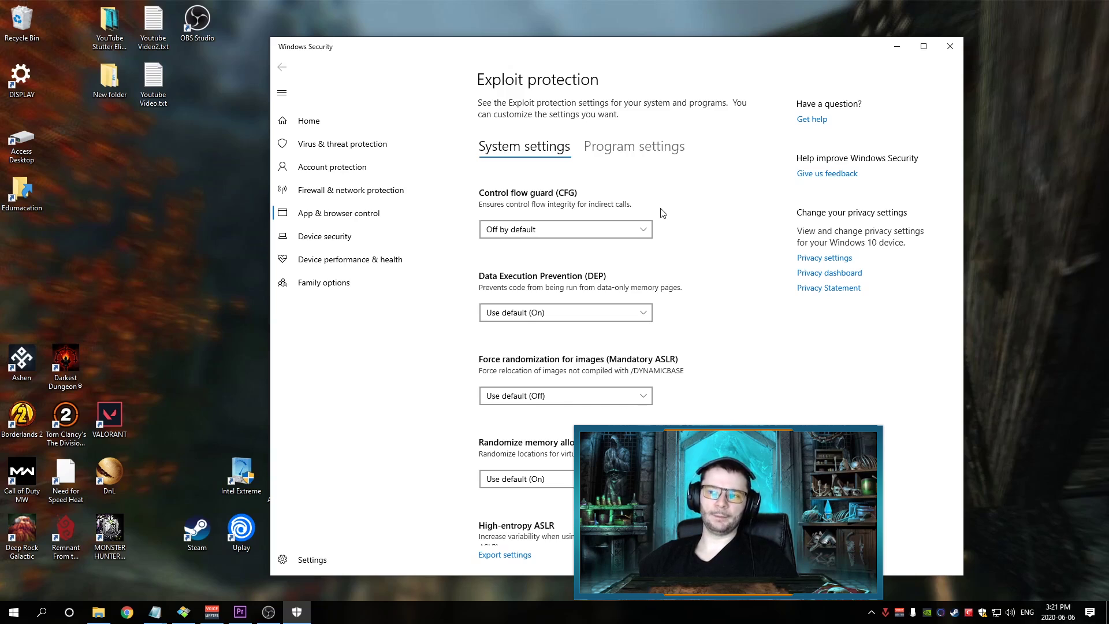
pyautogui.hotkey('alt', 'F4')
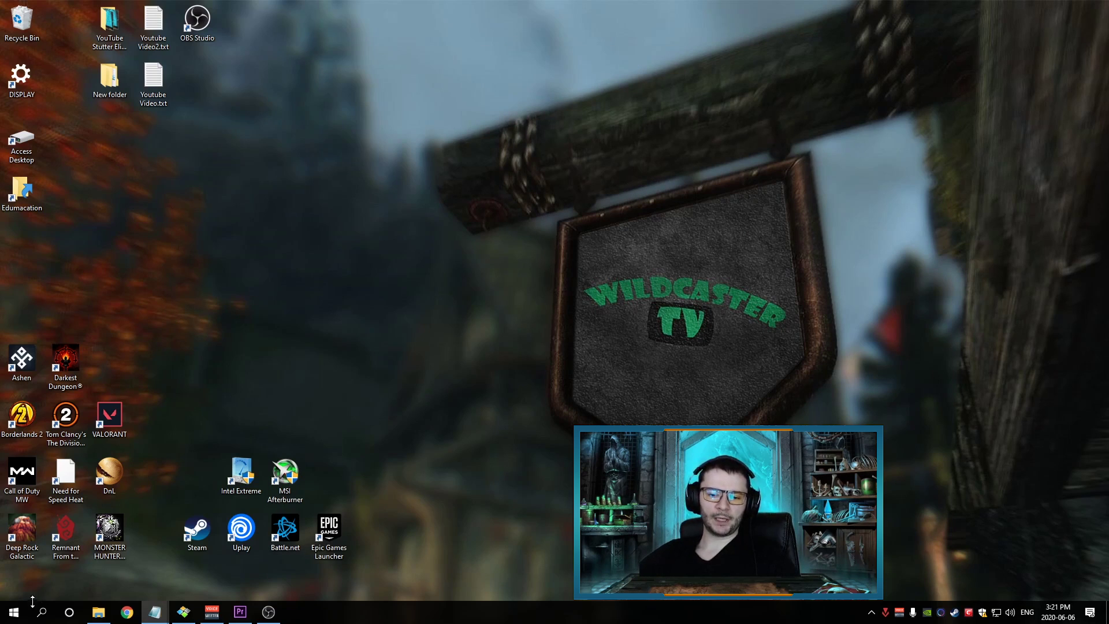
pyautogui.click(17, 614)
pyautogui.click(19, 616)
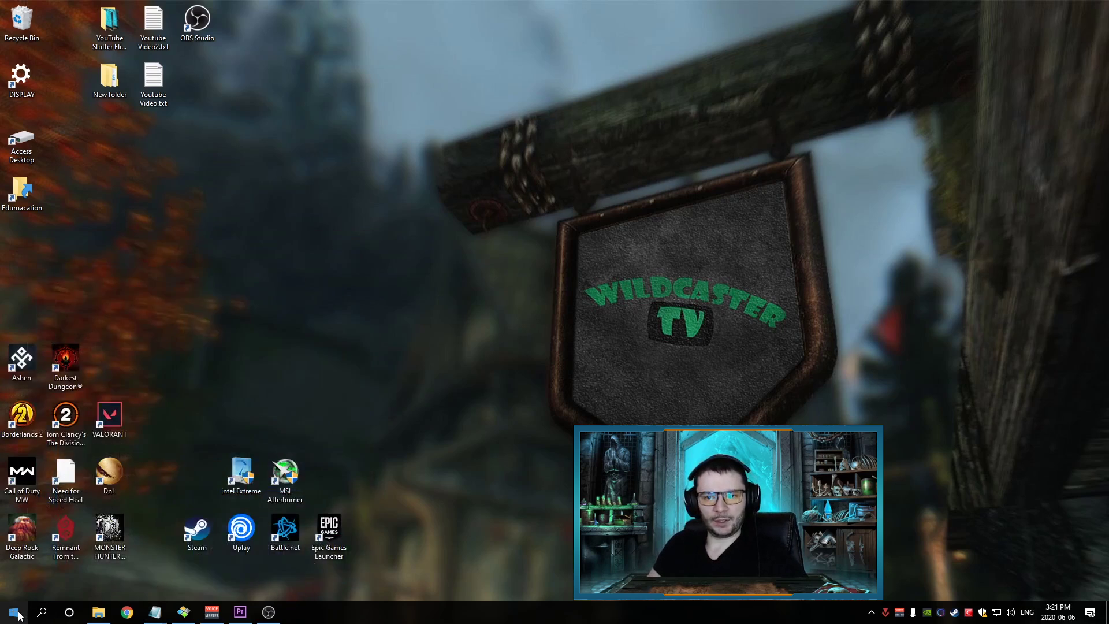
pyautogui.write('game bar')
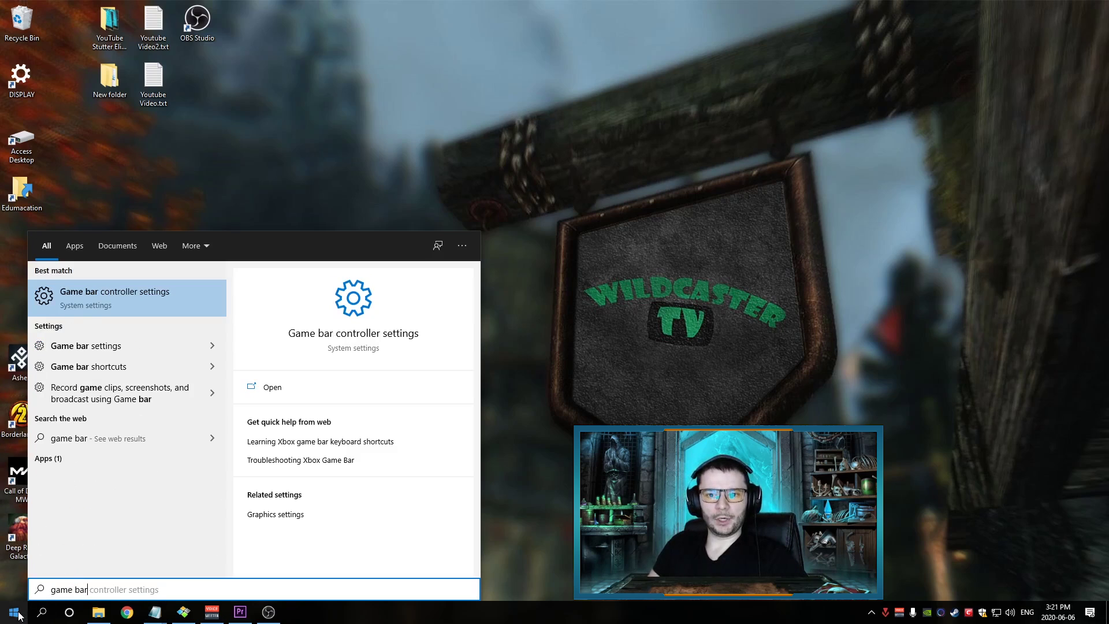
pyautogui.click(147, 293)
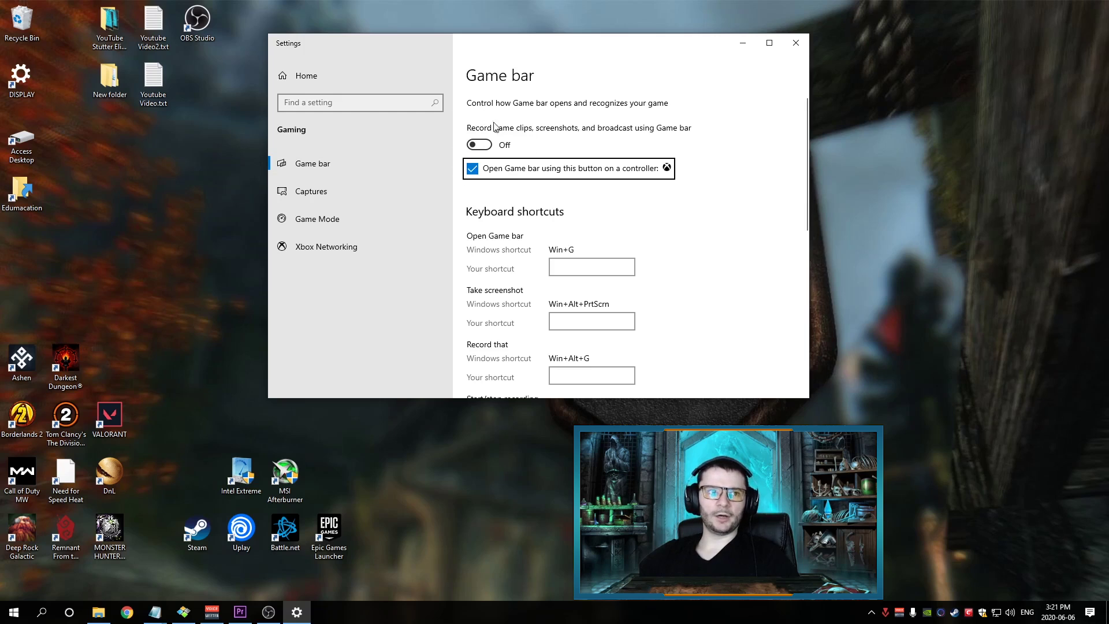
pyautogui.click(795, 43)
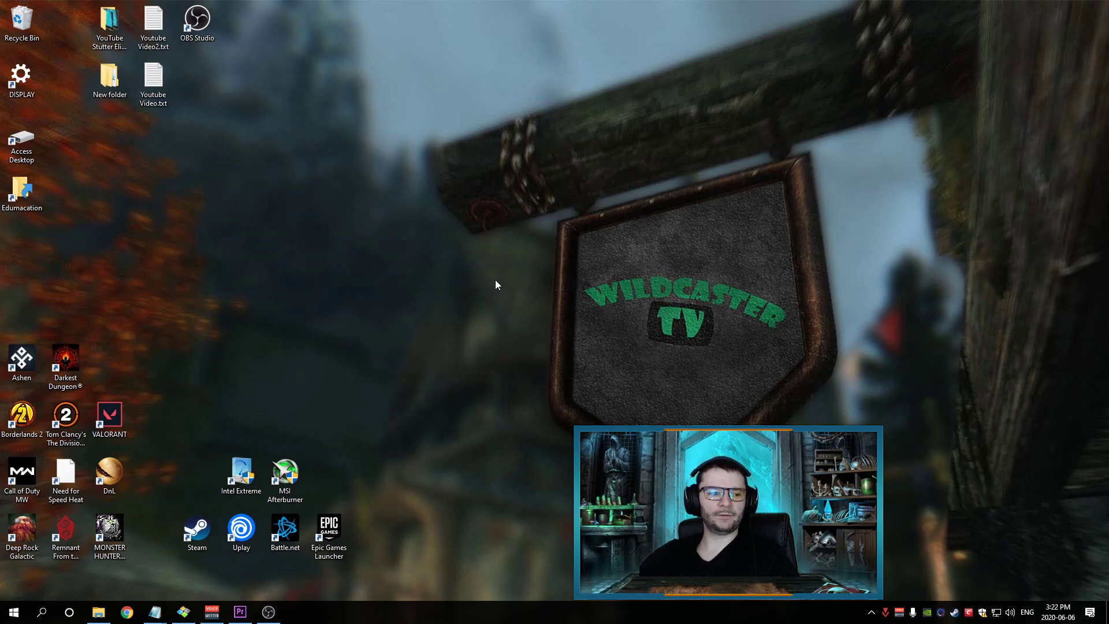
# Step: Open Power & sleep settings and bring up the Power Options list of power plans
pyautogui.click(19, 615)
pyautogui.write('power')
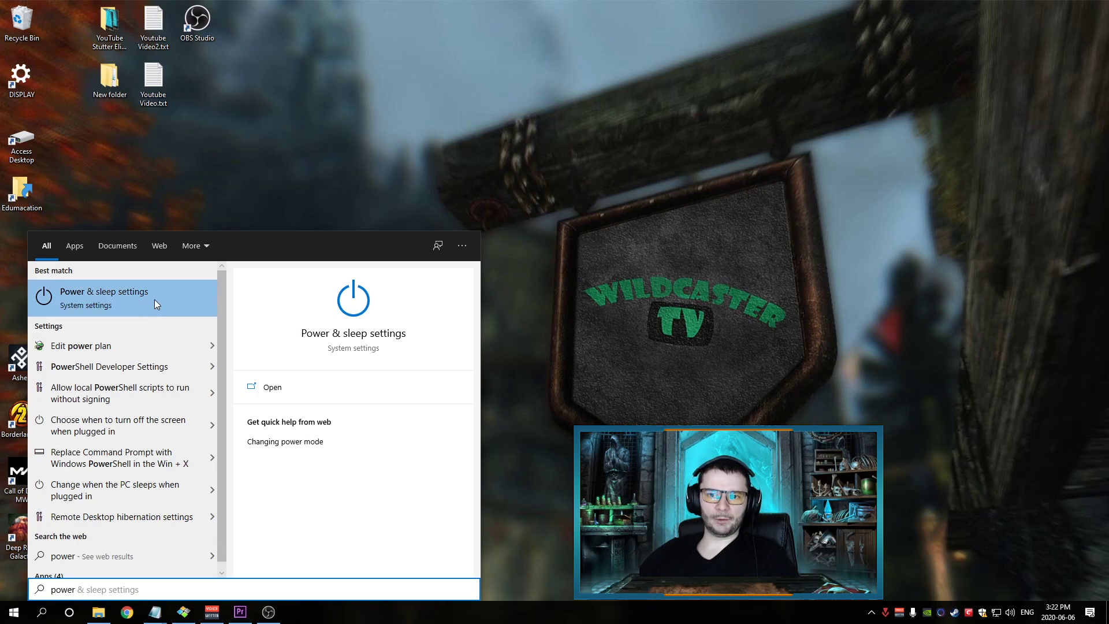
pyautogui.click(155, 299)
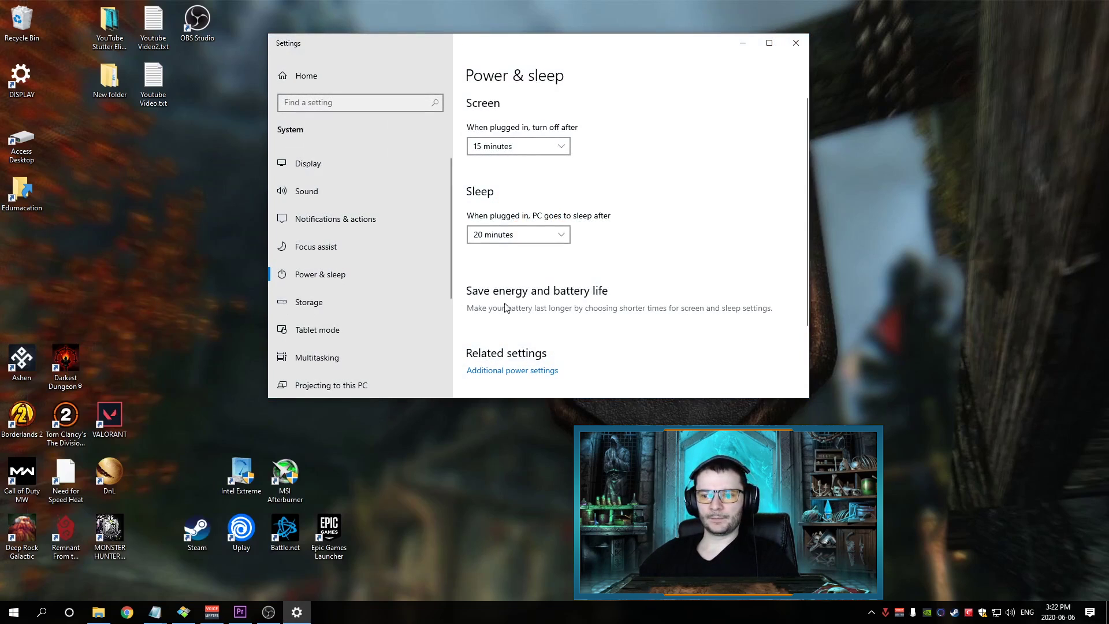
pyautogui.click(526, 373)
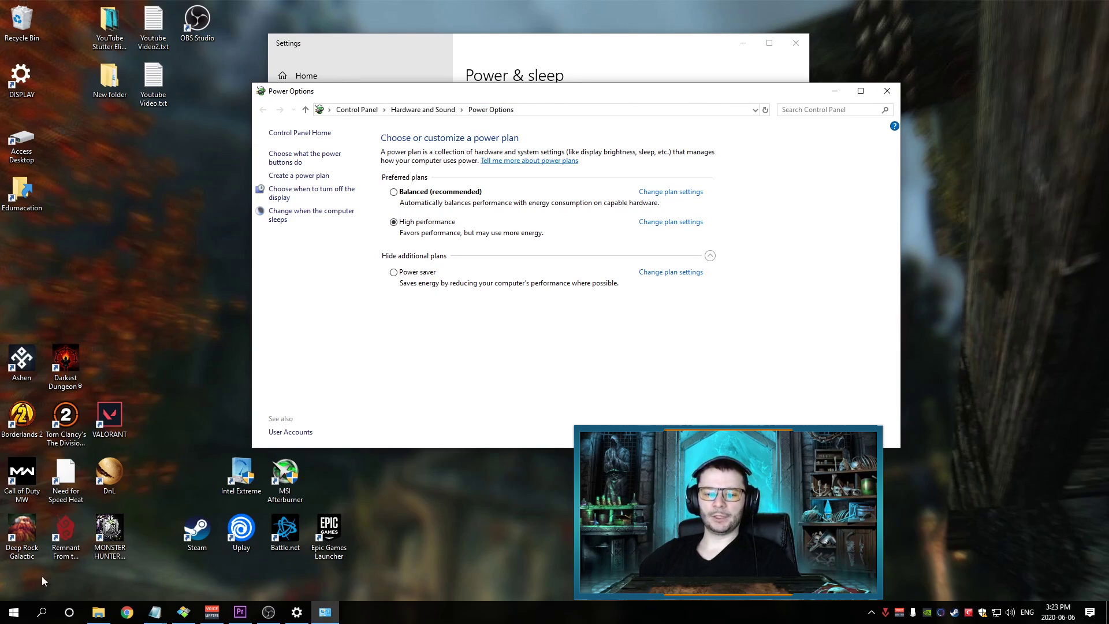
# Step: Search 'cmd' and launch Command Prompt
pyautogui.click(18, 616)
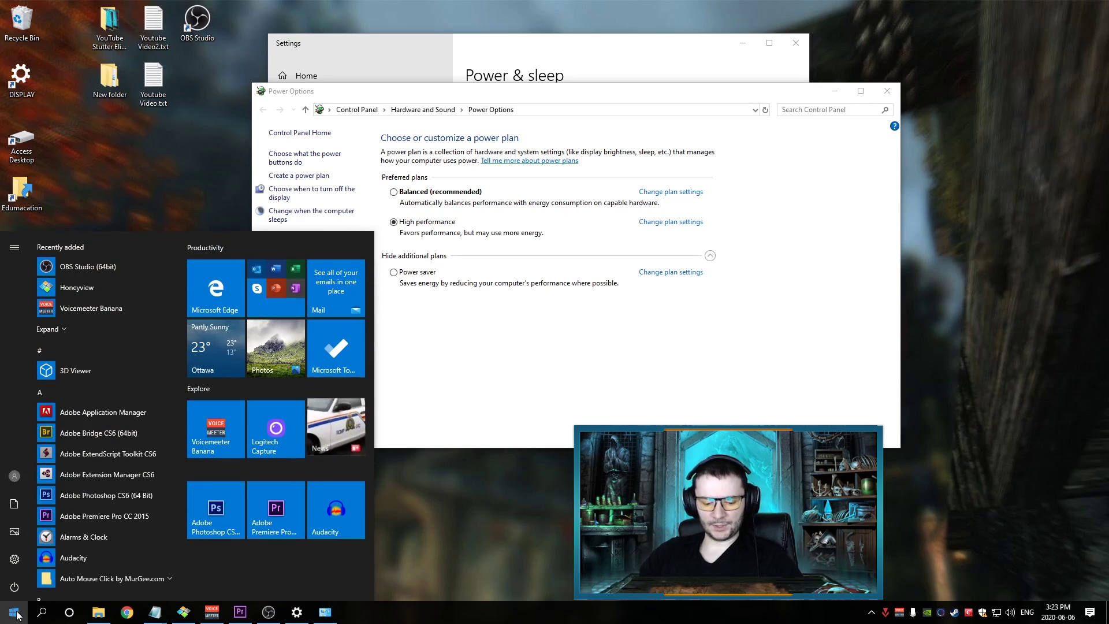
pyautogui.write('cmd')
pyautogui.click(142, 304)
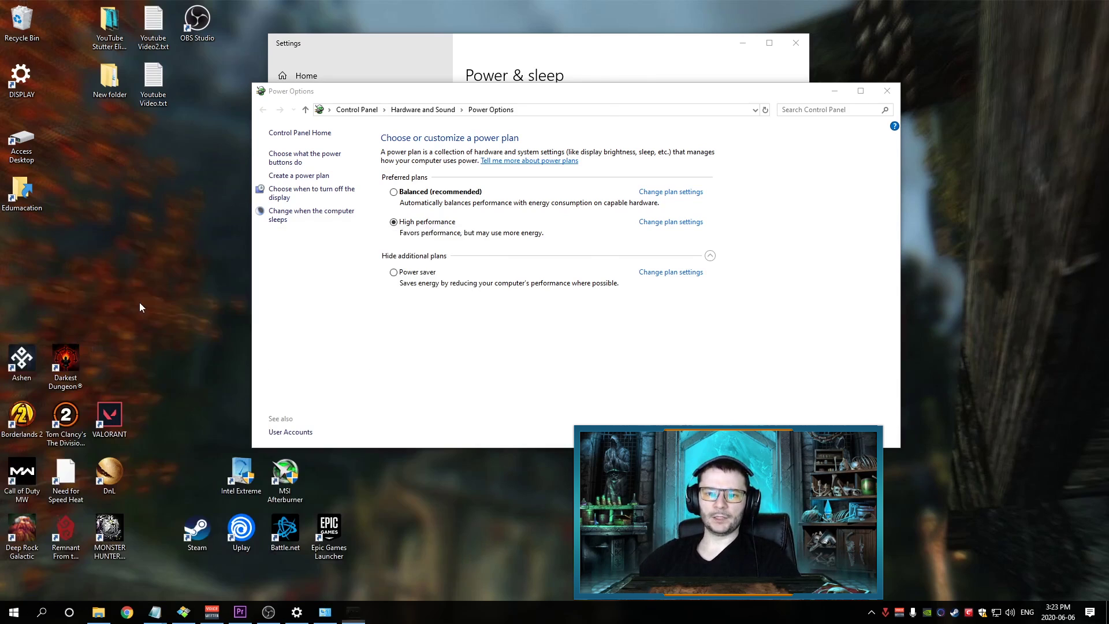
# Step: Copy the powercfg -duplicatescheme line from Notepad and run it in Command Prompt, then close it
pyautogui.click(231, 154)
pyautogui.click(155, 611)
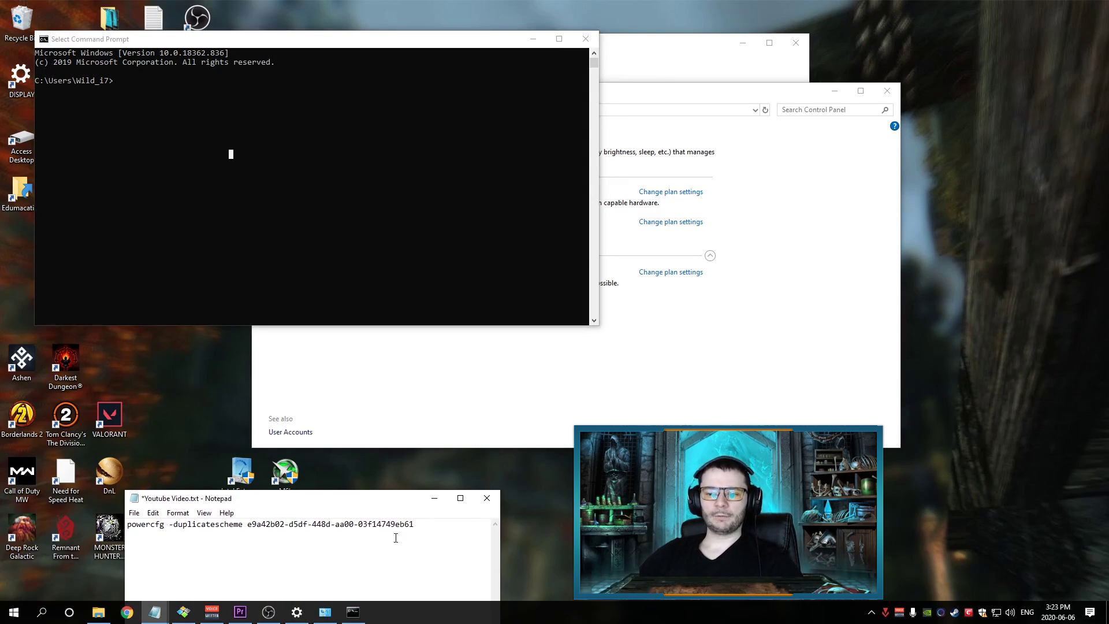
pyautogui.moveTo(427, 528); pyautogui.dragTo(90, 520)
pyautogui.press('cmd+c')
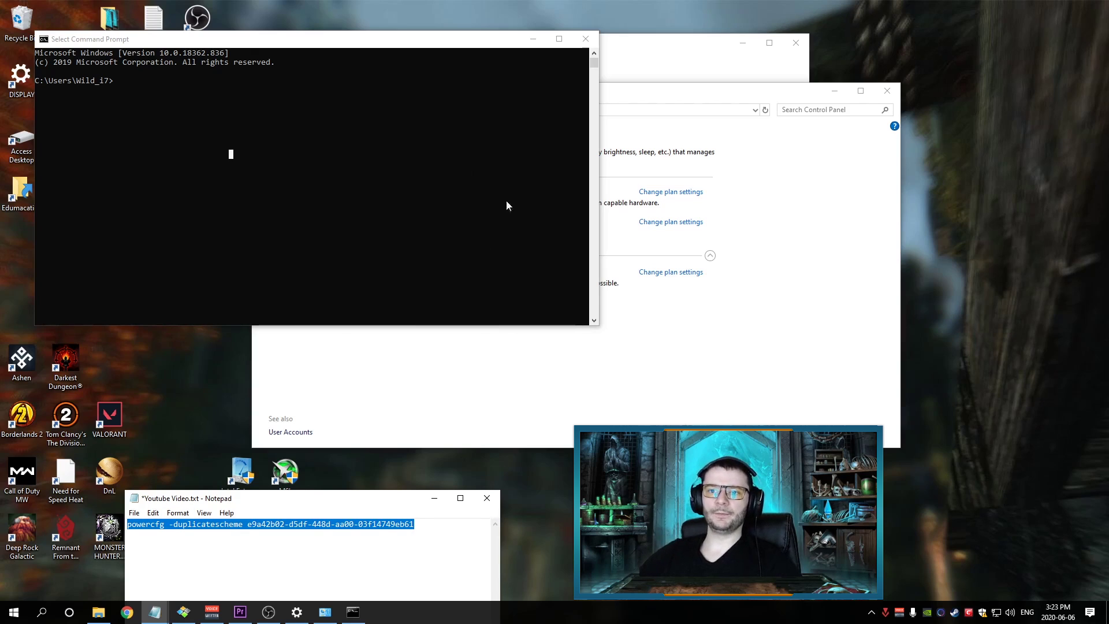
pyautogui.click(383, 156)
pyautogui.rightClick(379, 164)
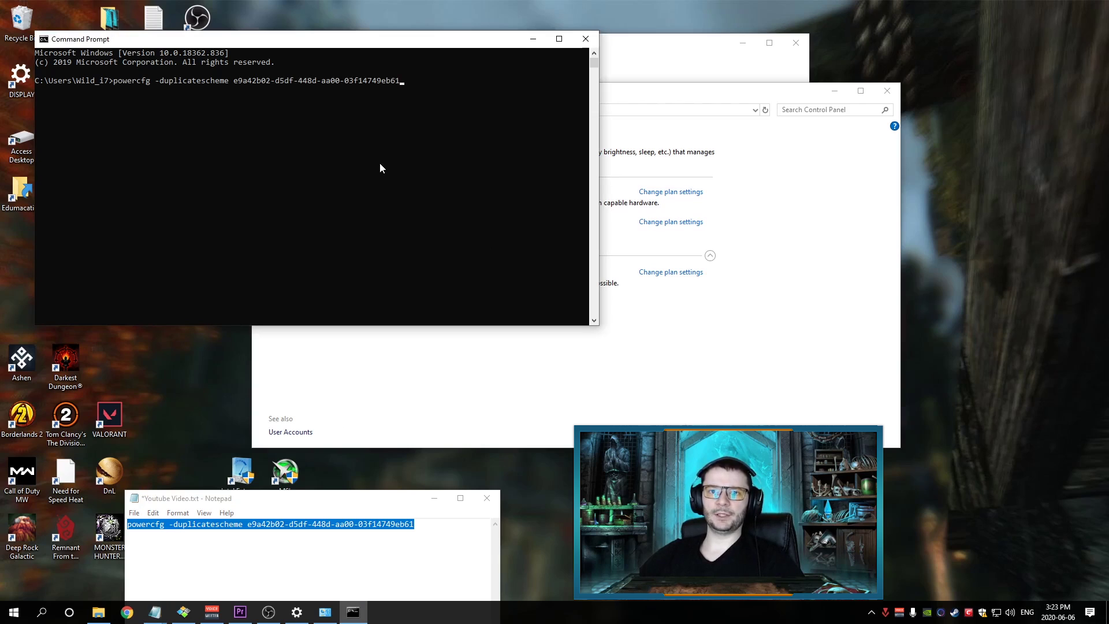
pyautogui.press('Return')
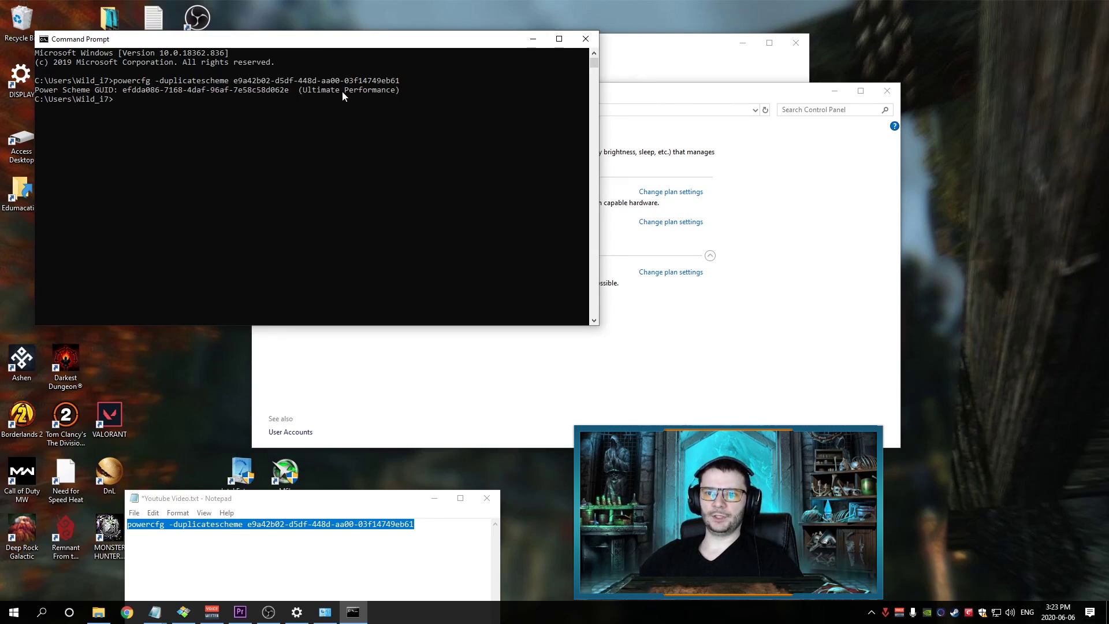
pyautogui.click(585, 39)
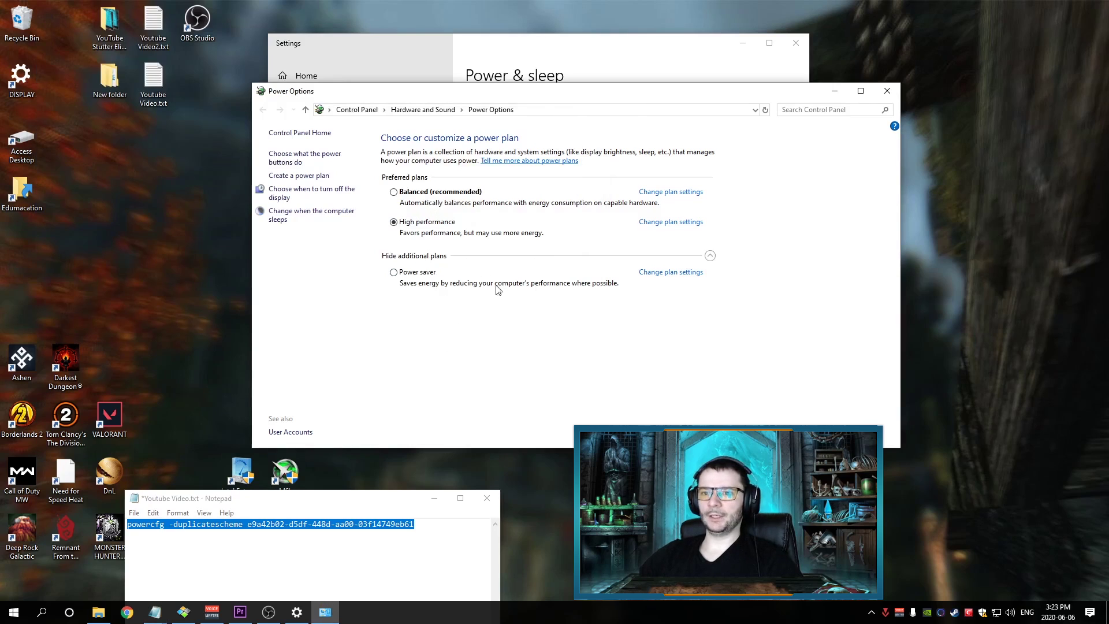
# Step: Reopen Power Options to refresh the list and select the Ultimate Performance plan
pyautogui.click(887, 91)
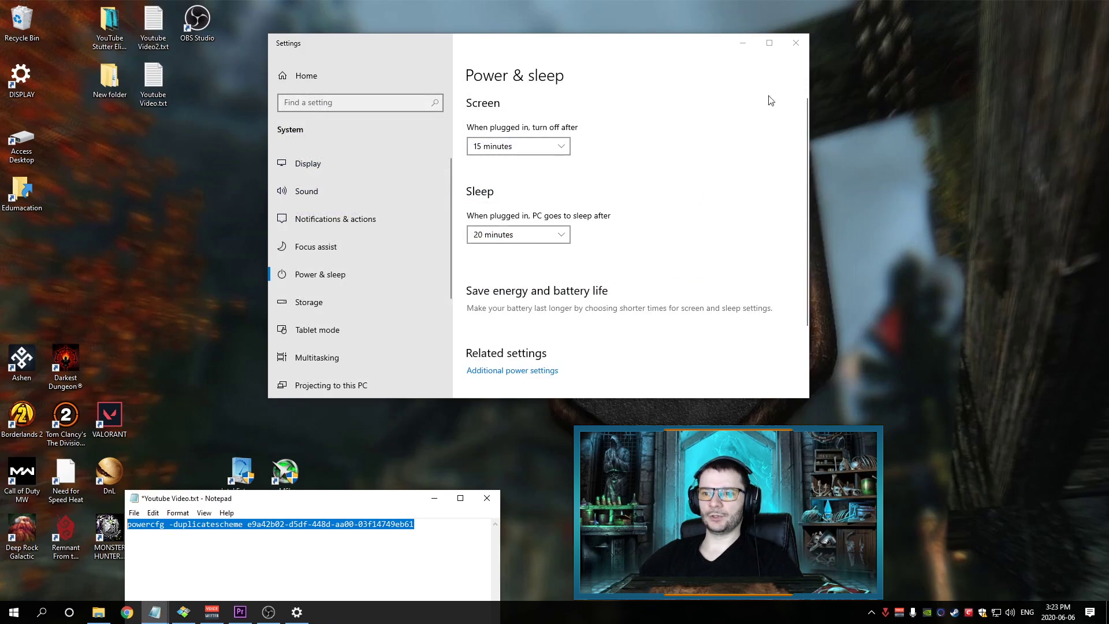
pyautogui.click(526, 372)
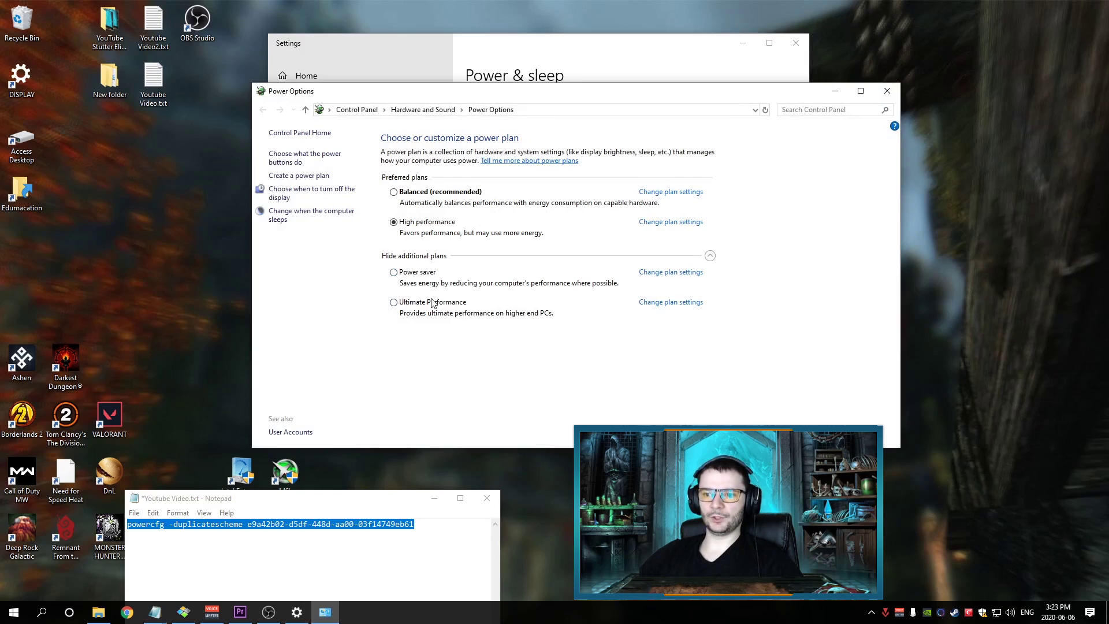
pyautogui.click(433, 303)
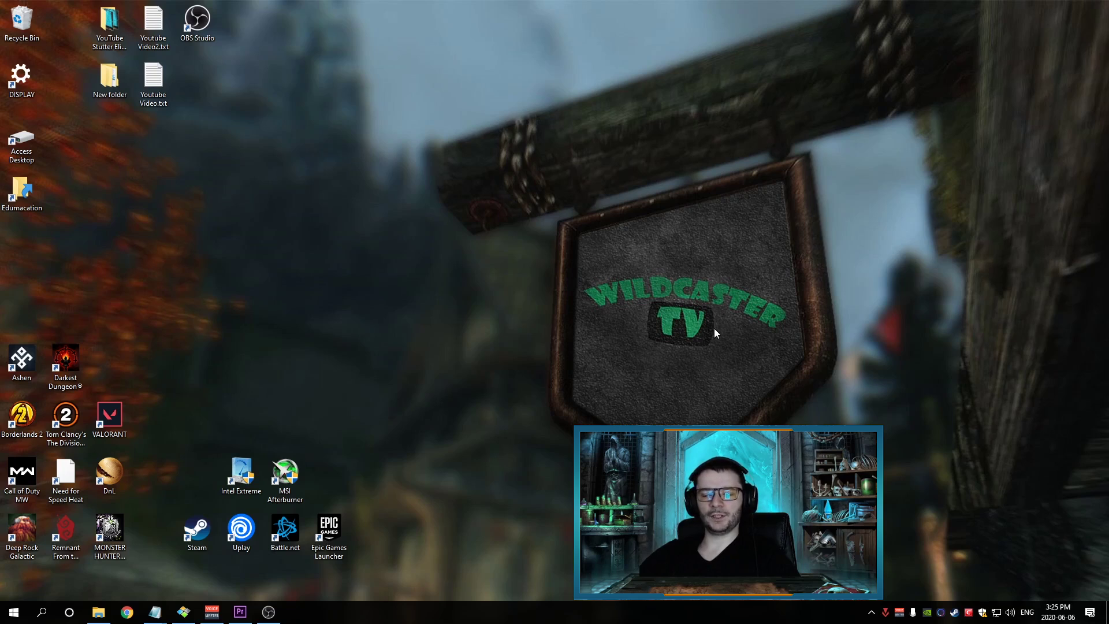
# Step: From the NVIDIA tray icon, set global Power management mode to Prefer maximum performance
pyautogui.rightClick(926, 610)
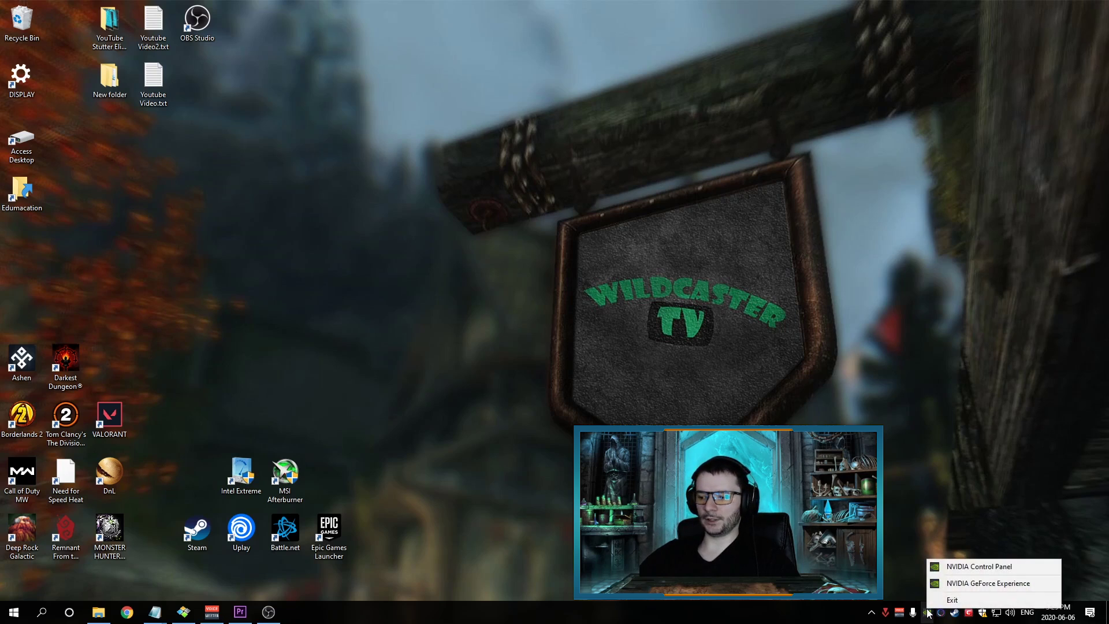
pyautogui.click(969, 568)
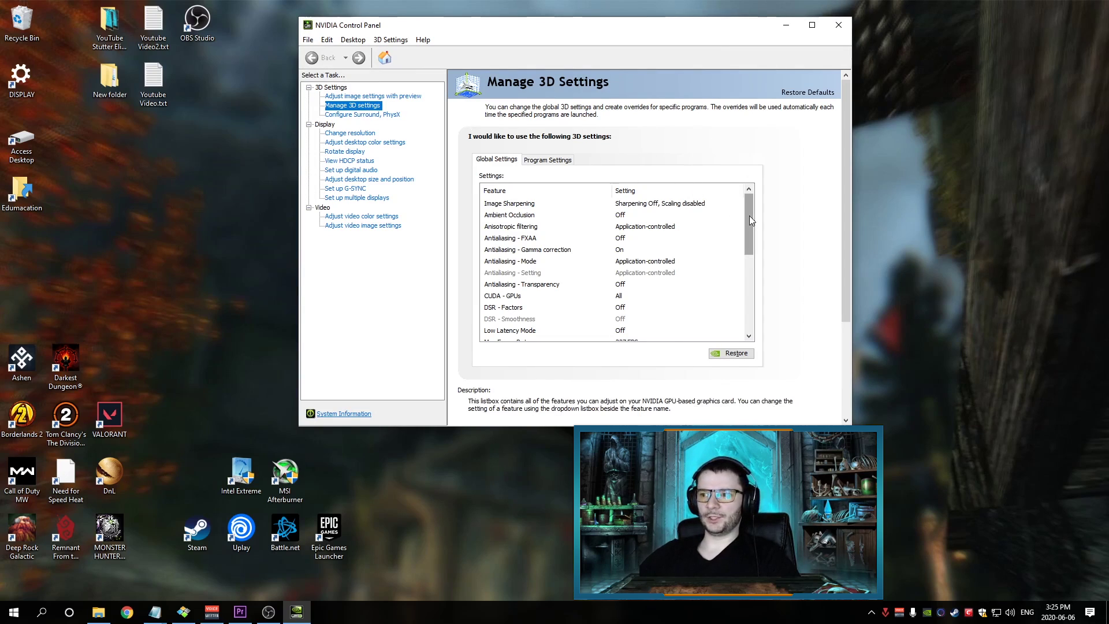
pyautogui.moveTo(749, 216); pyautogui.dragTo(742, 265)
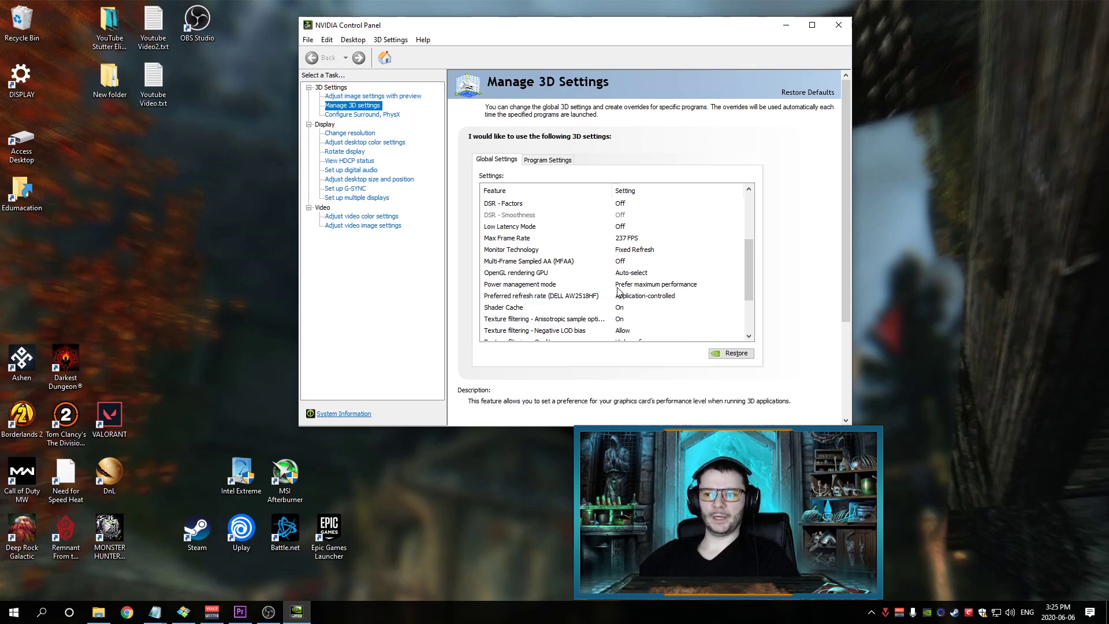
pyautogui.click(655, 287)
pyautogui.click(655, 287)
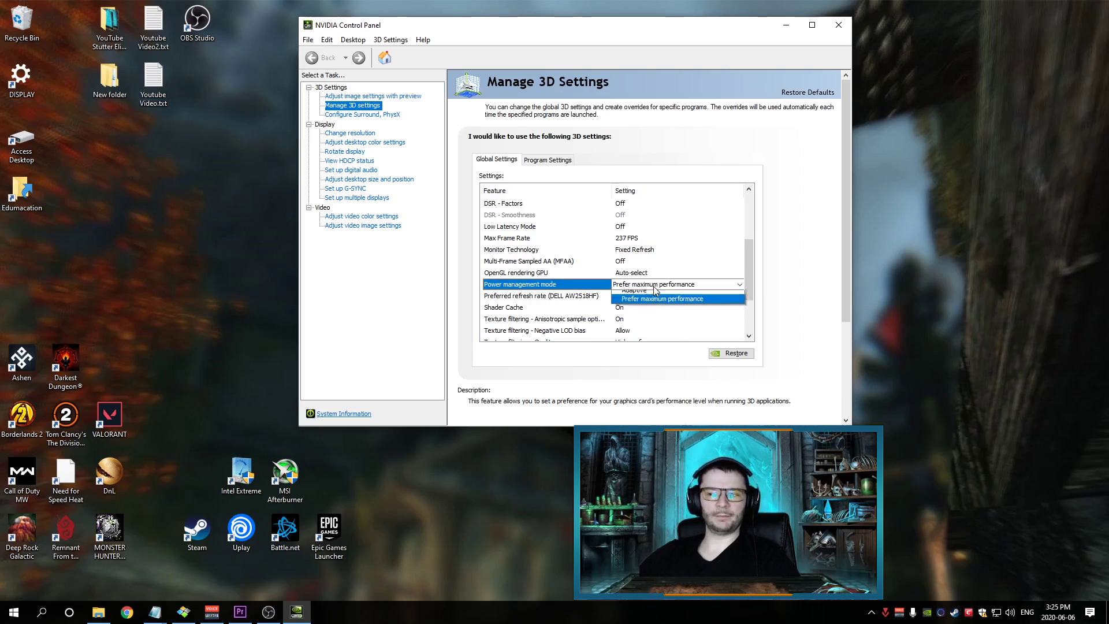
pyautogui.click(669, 317)
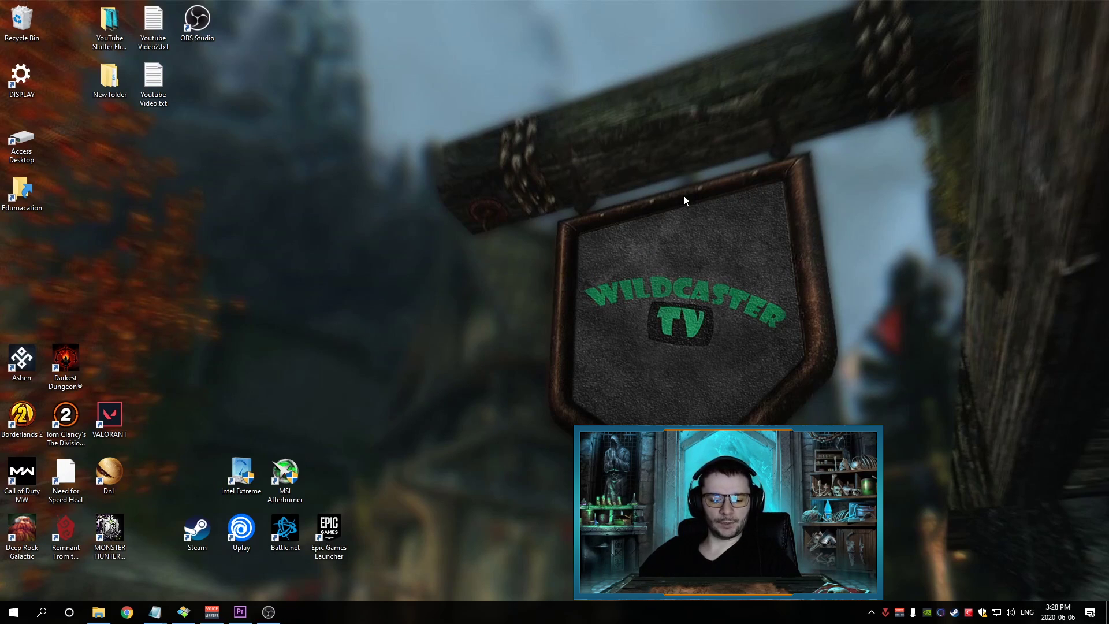
# Step: Search 'startup' from Start and open the Startup Apps settings page
pyautogui.press('super')
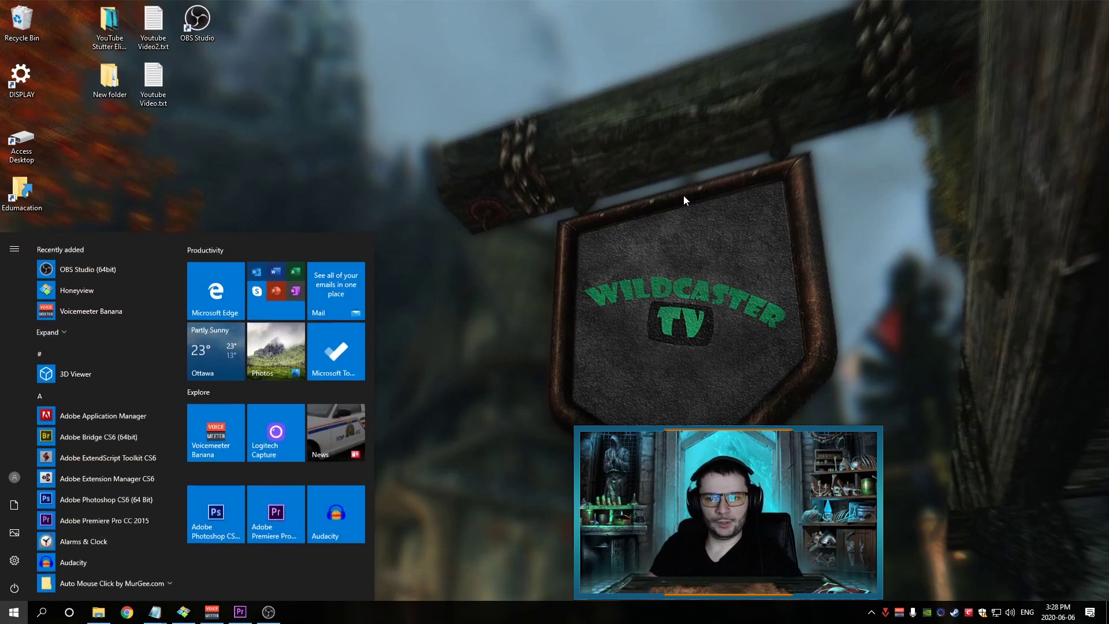
pyautogui.write('startup')
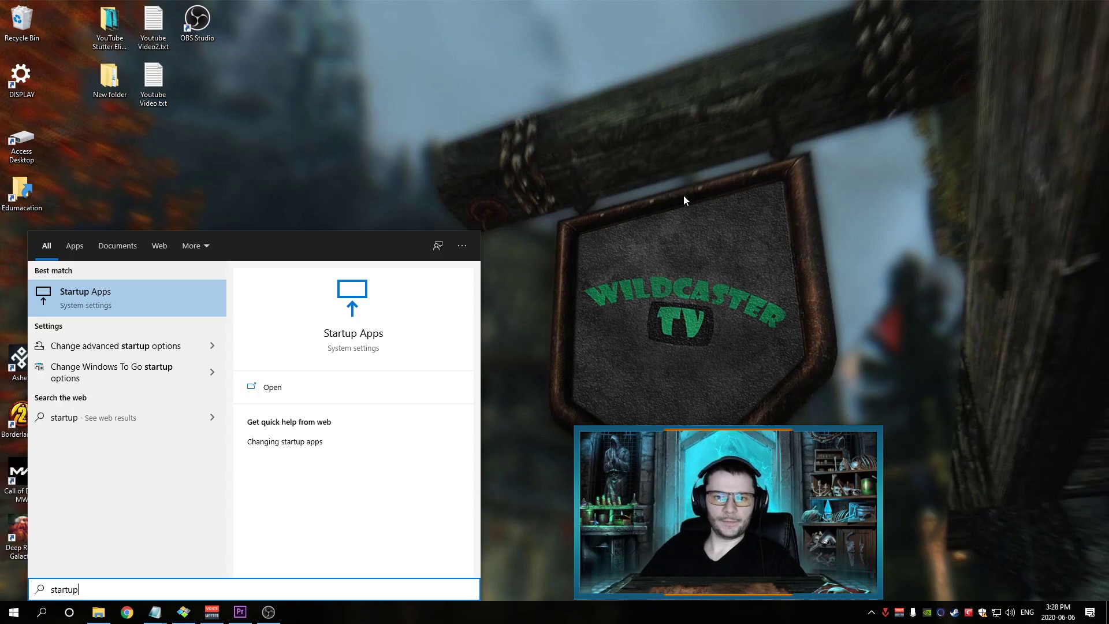
pyautogui.click(130, 293)
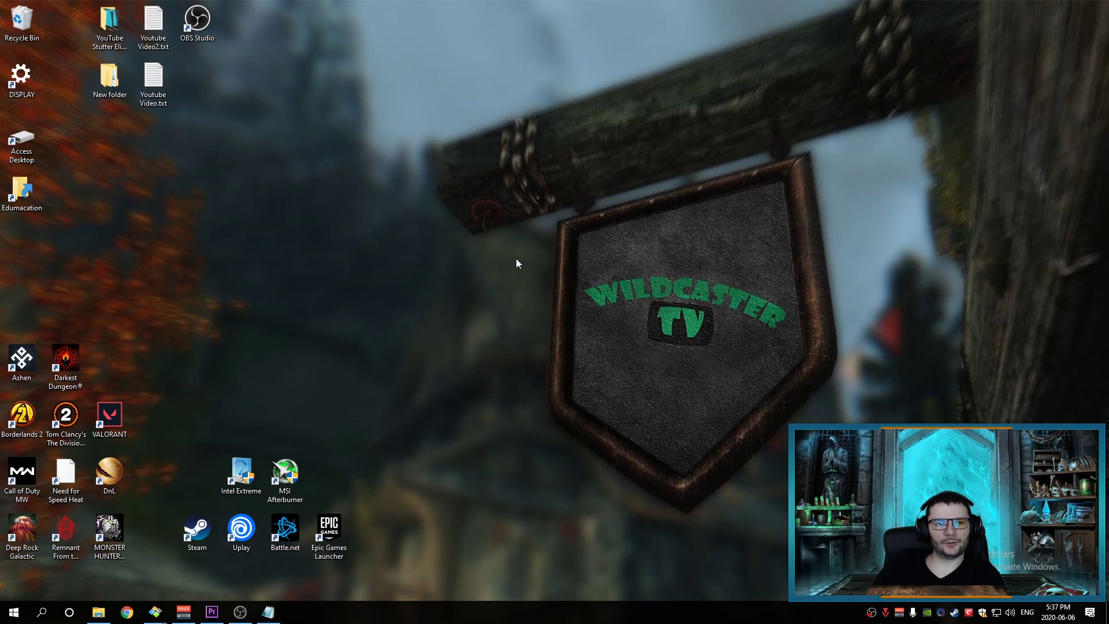
# Step: Turn off Instant Replay from the Alt+Z GeForce overlay and close the overlay
pyautogui.hotkey('alt', 'z')
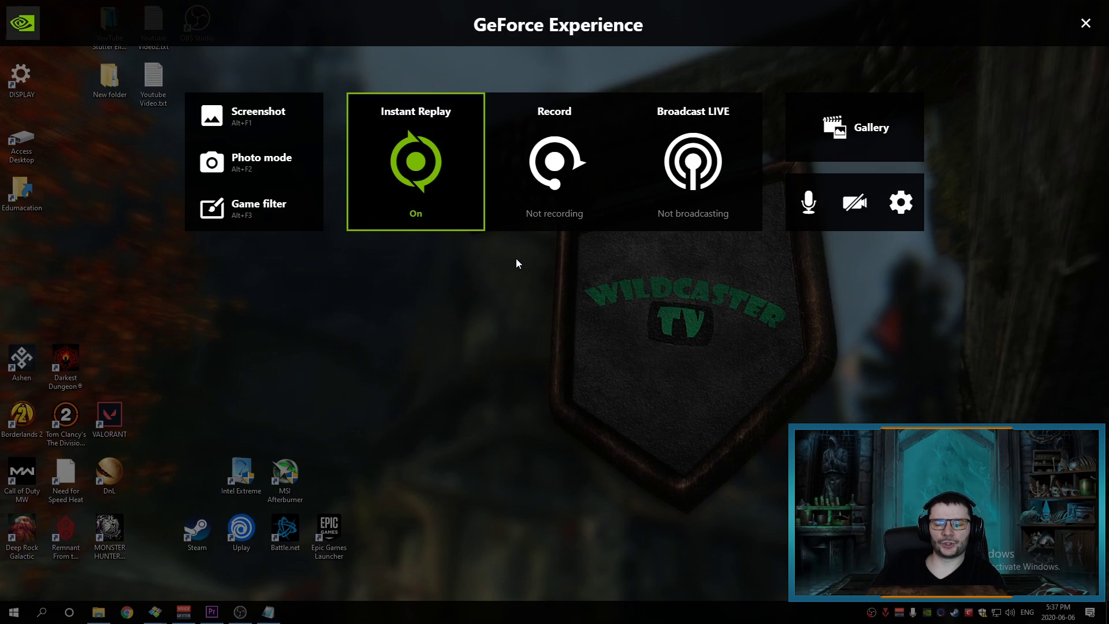
pyautogui.click(398, 179)
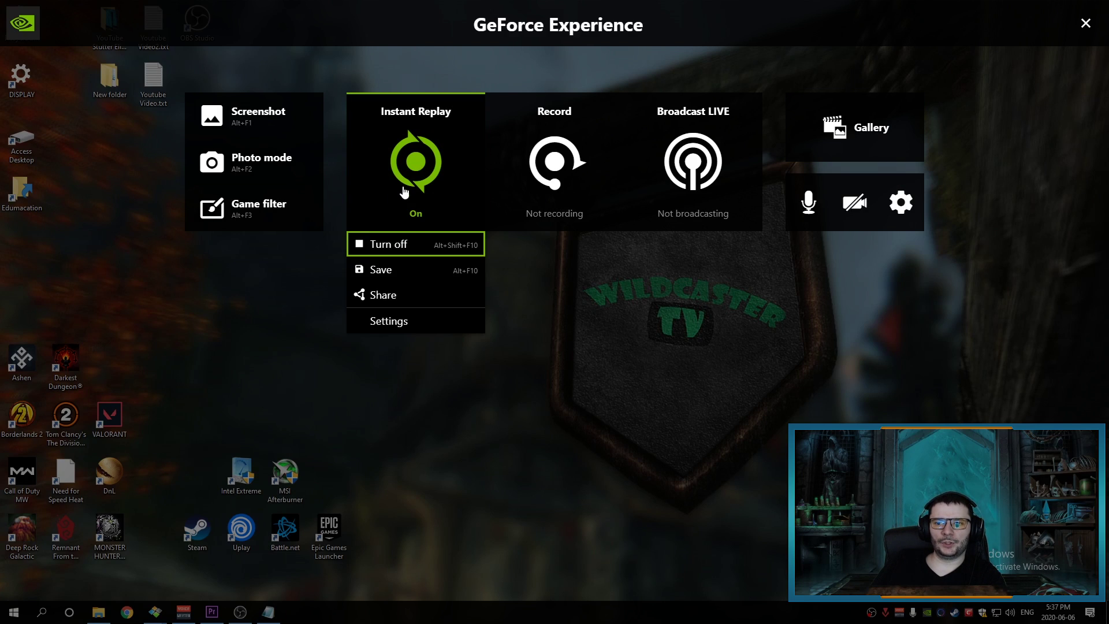
pyautogui.click(409, 253)
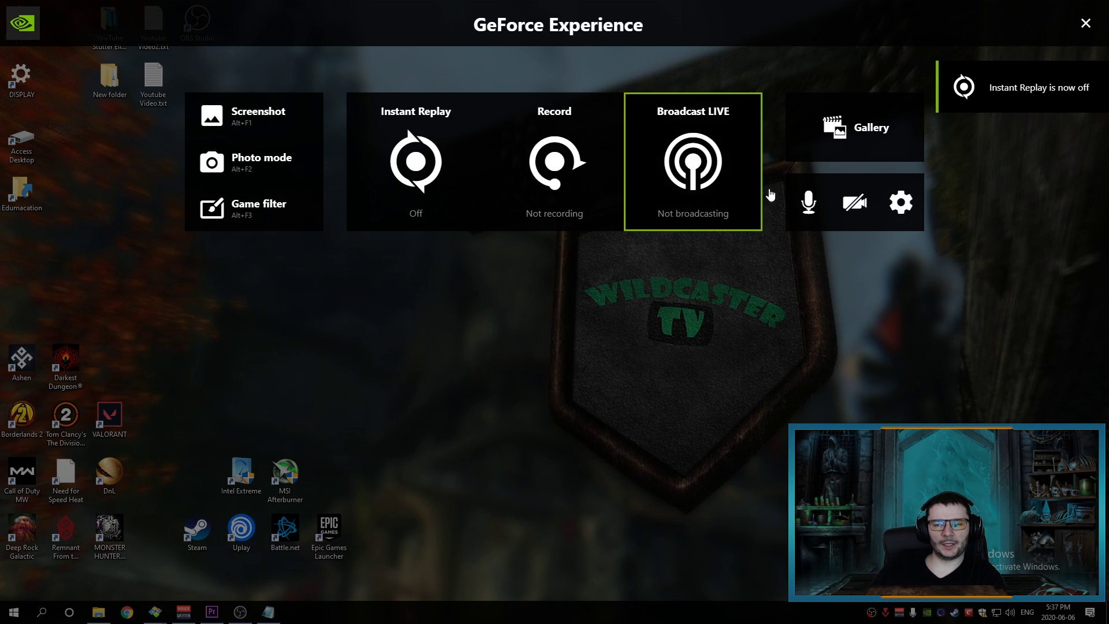
pyautogui.click(768, 219)
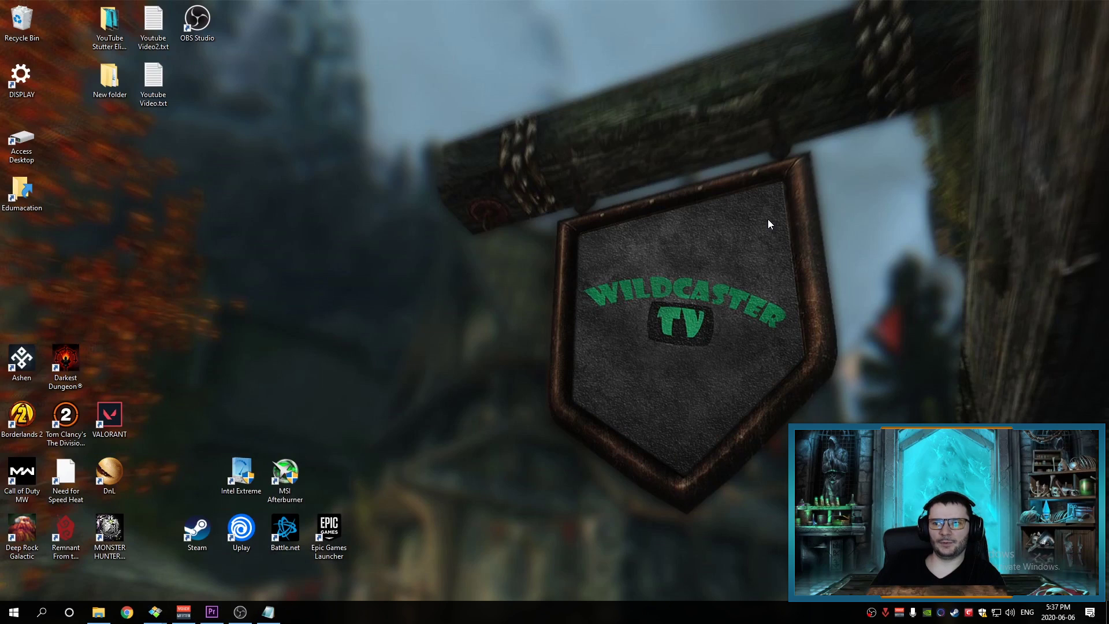
# Step: Open GeForce Experience settings from the tray and switch the In-Game Overlay off
pyautogui.rightClick(924, 617)
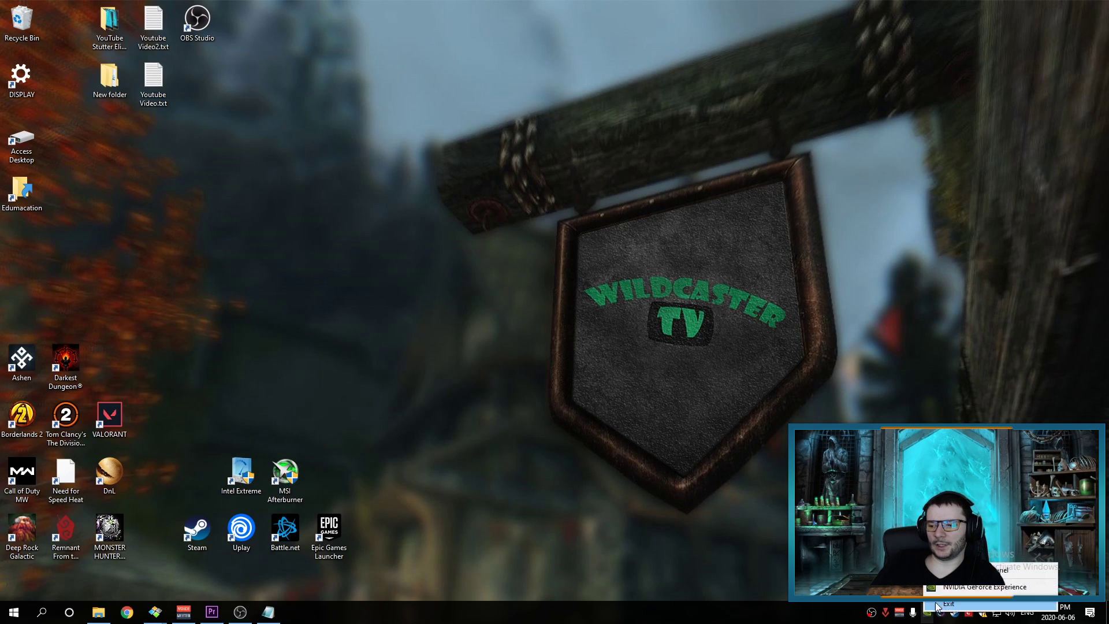
pyautogui.click(969, 587)
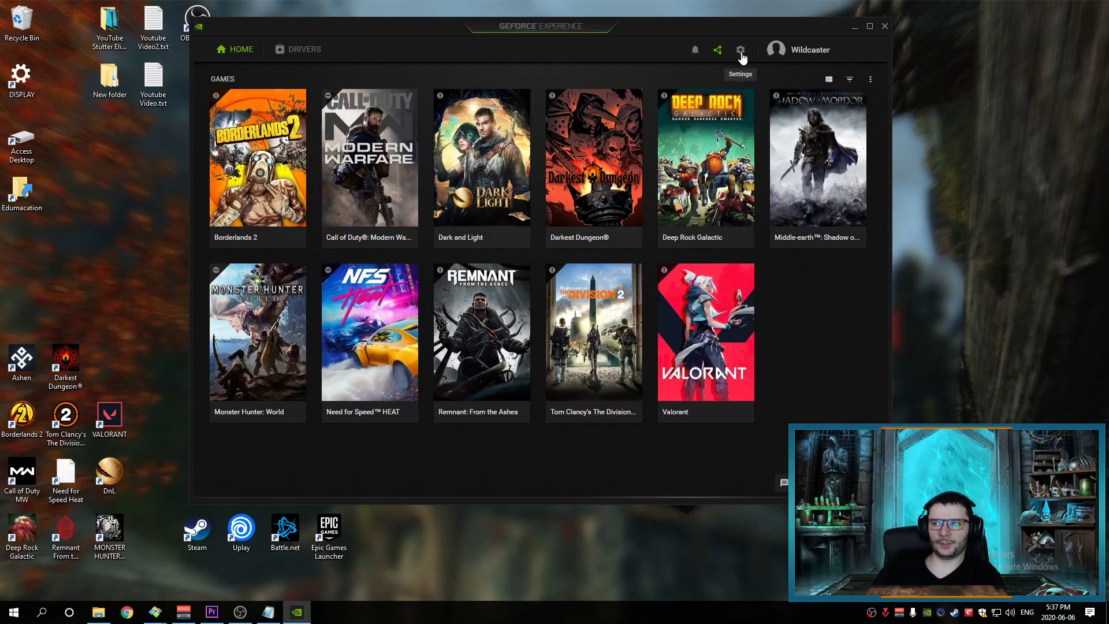
pyautogui.click(741, 51)
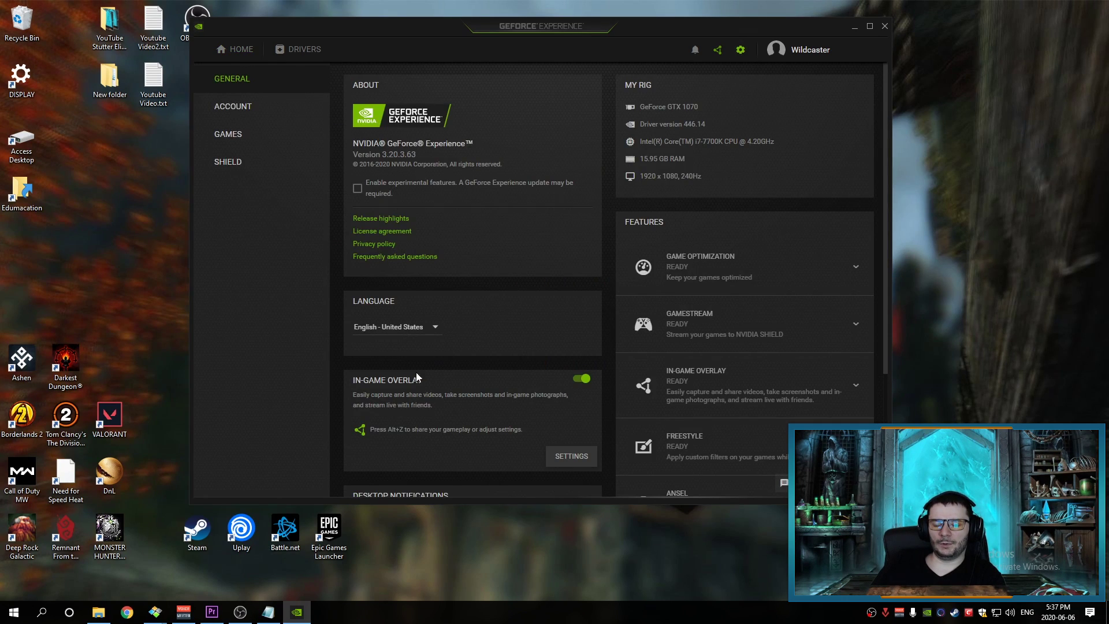
pyautogui.click(577, 379)
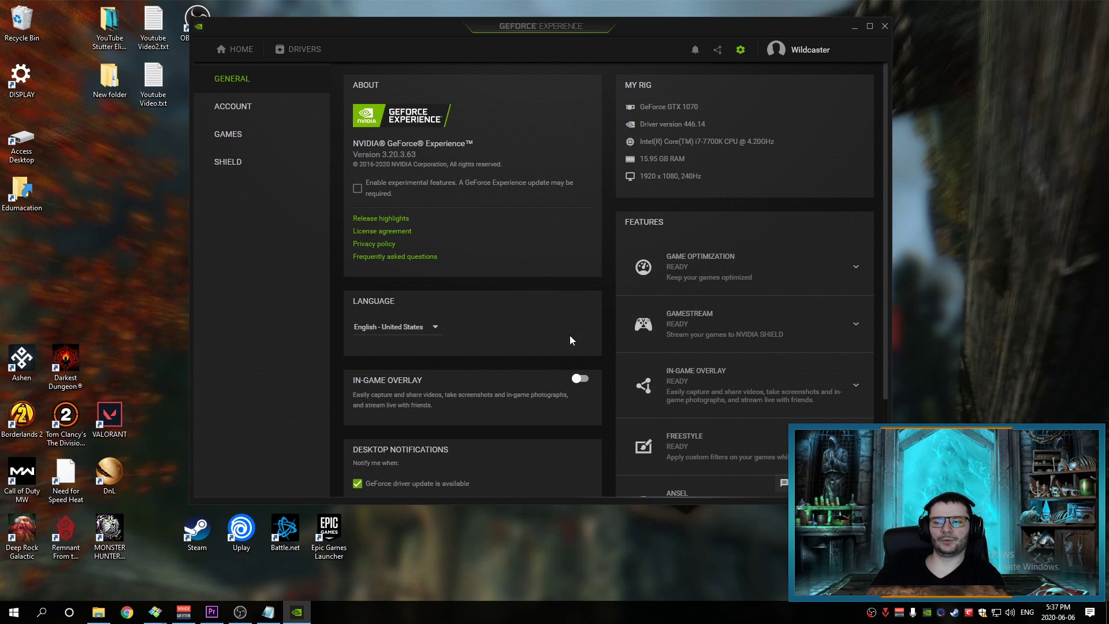
pyautogui.click(580, 379)
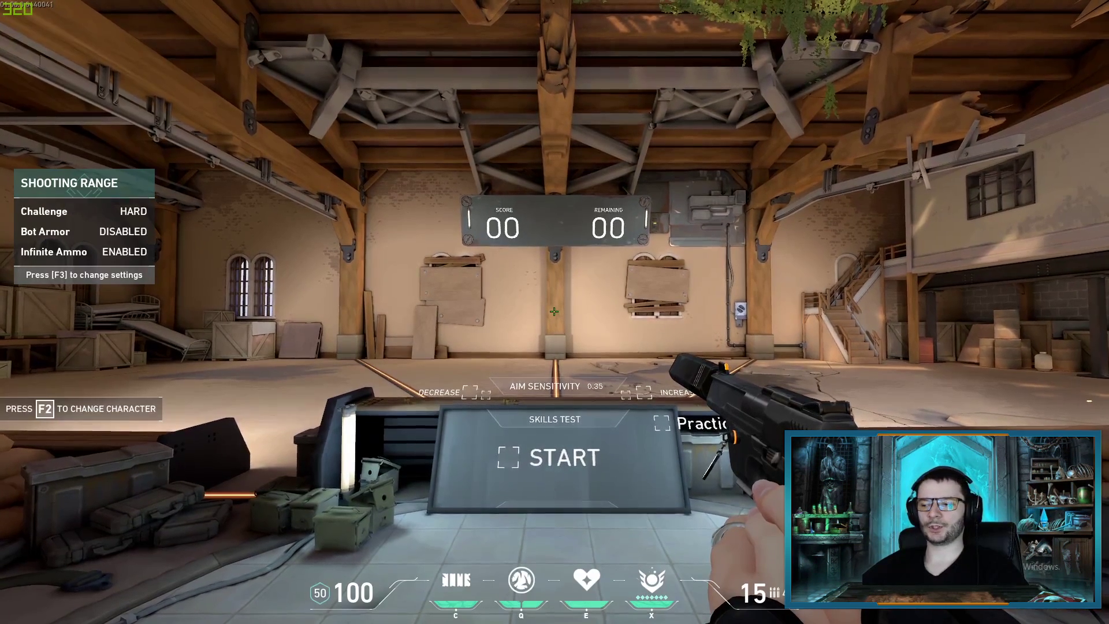
# Step: Open Valorant's Video settings, keep Windowed Fullscreen display mode, and show Graphics Quality options
pyautogui.press('Escape')
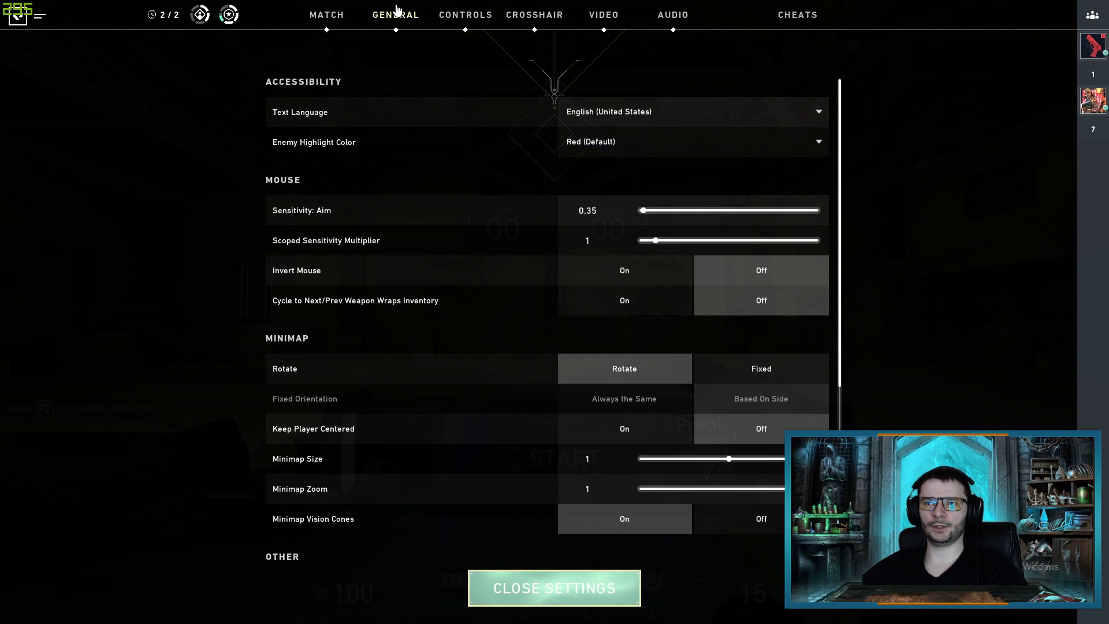
pyautogui.scroll(-5, 509, 317)
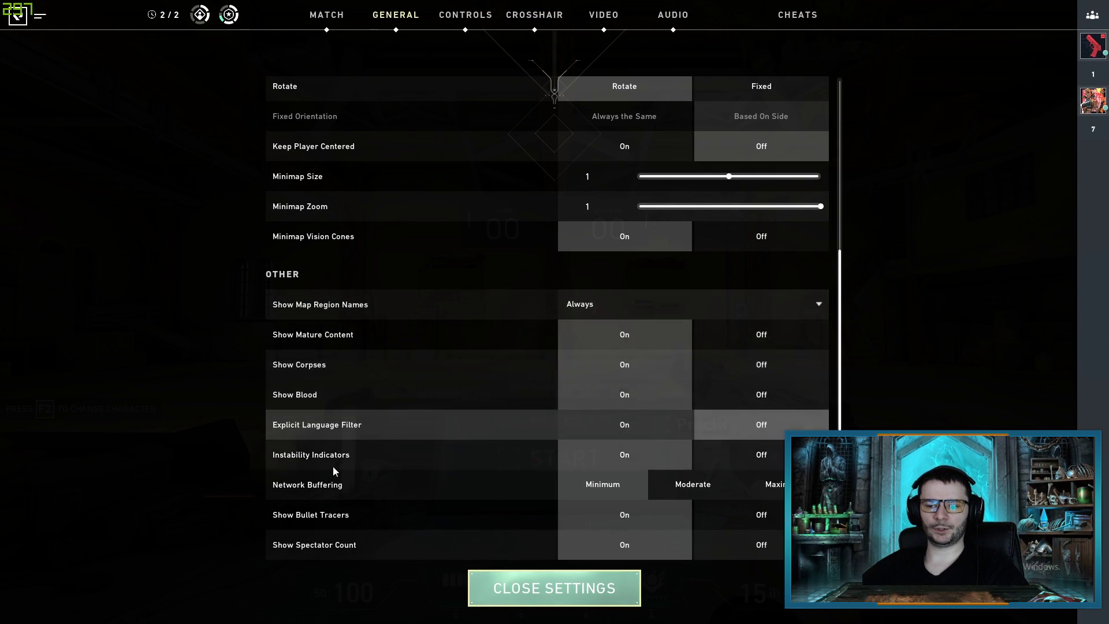
pyautogui.moveTo(312, 486)
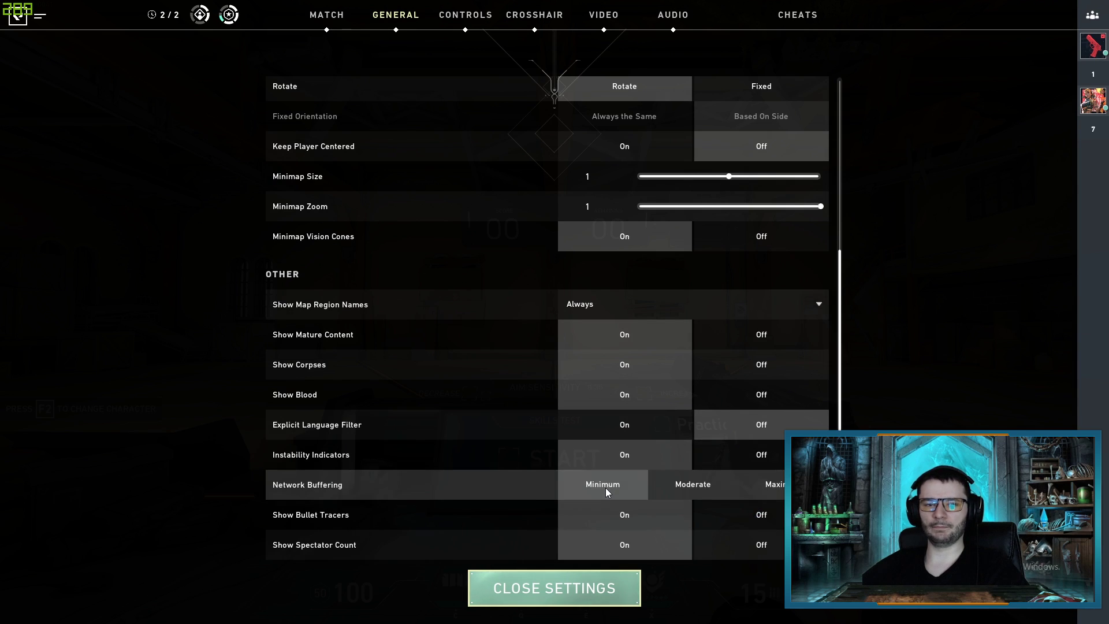
pyautogui.click(608, 17)
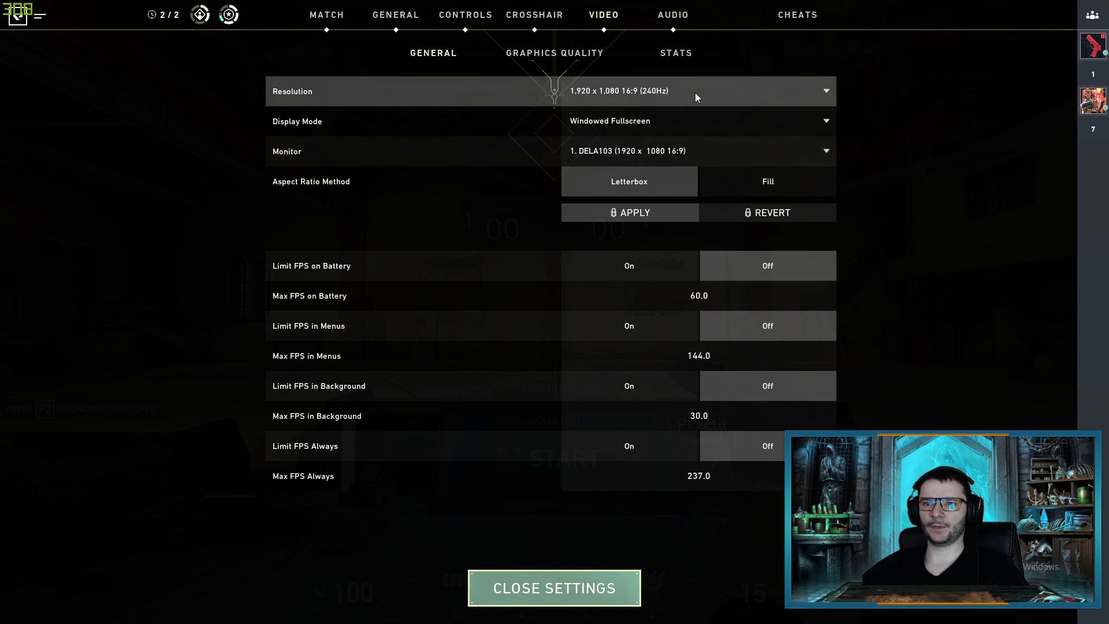
pyautogui.click(634, 123)
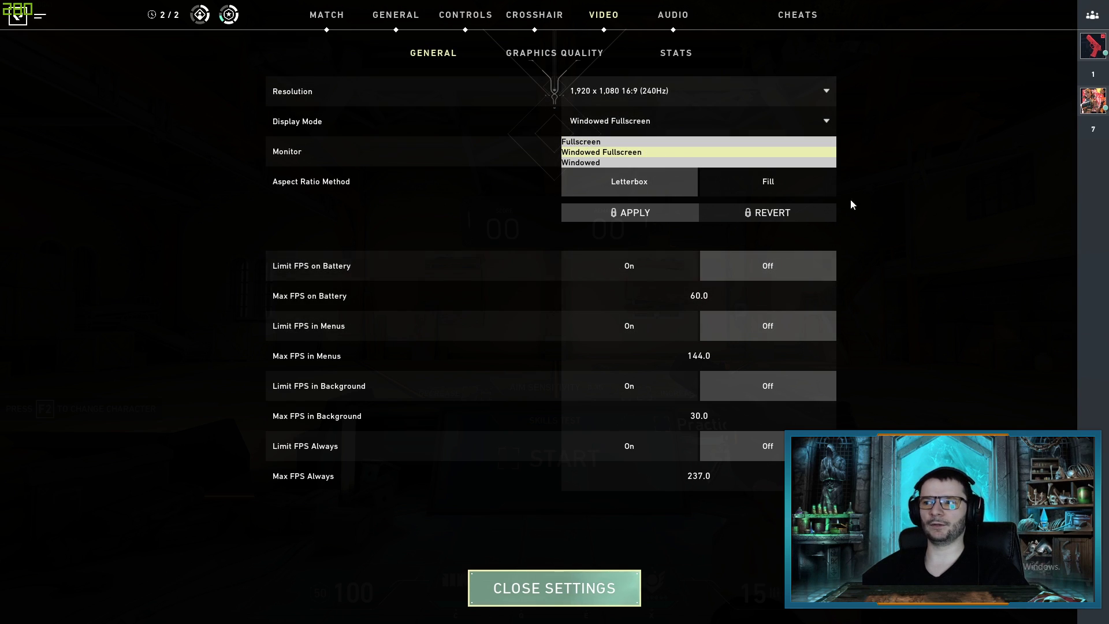
pyautogui.click(908, 158)
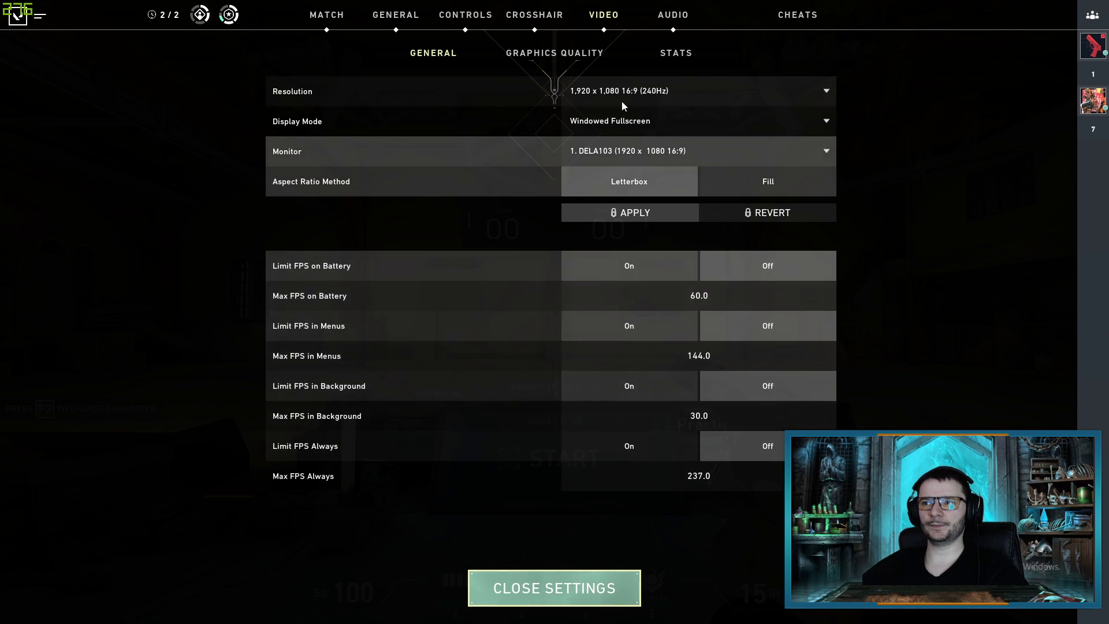
pyautogui.click(562, 57)
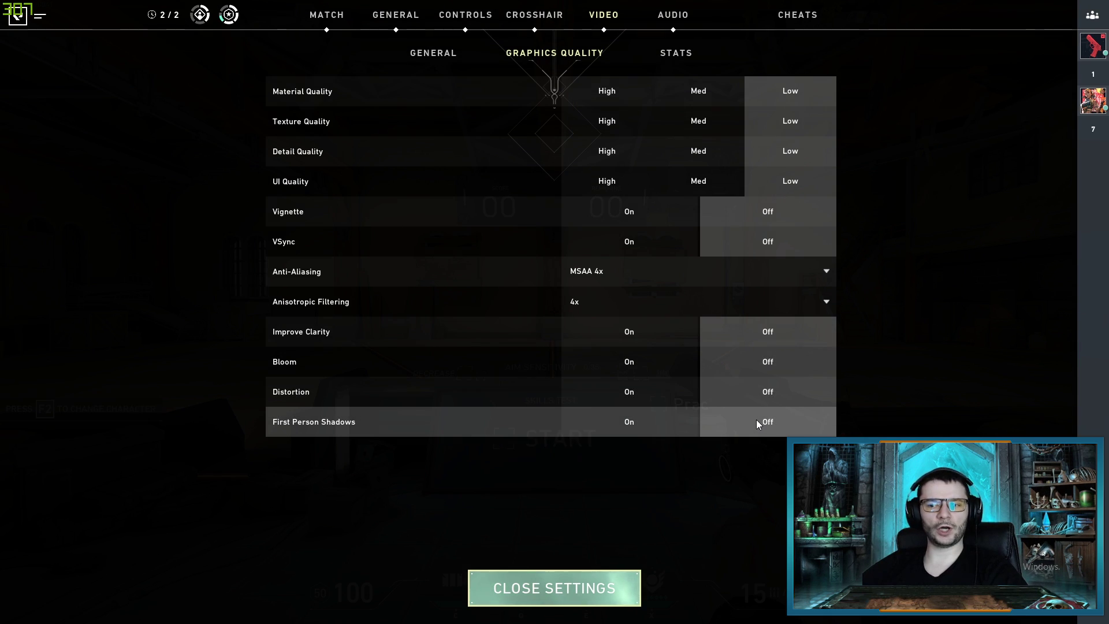
# Step: Switch First Person Shadows to On in Valorant's Graphics Quality settings
pyautogui.click(635, 426)
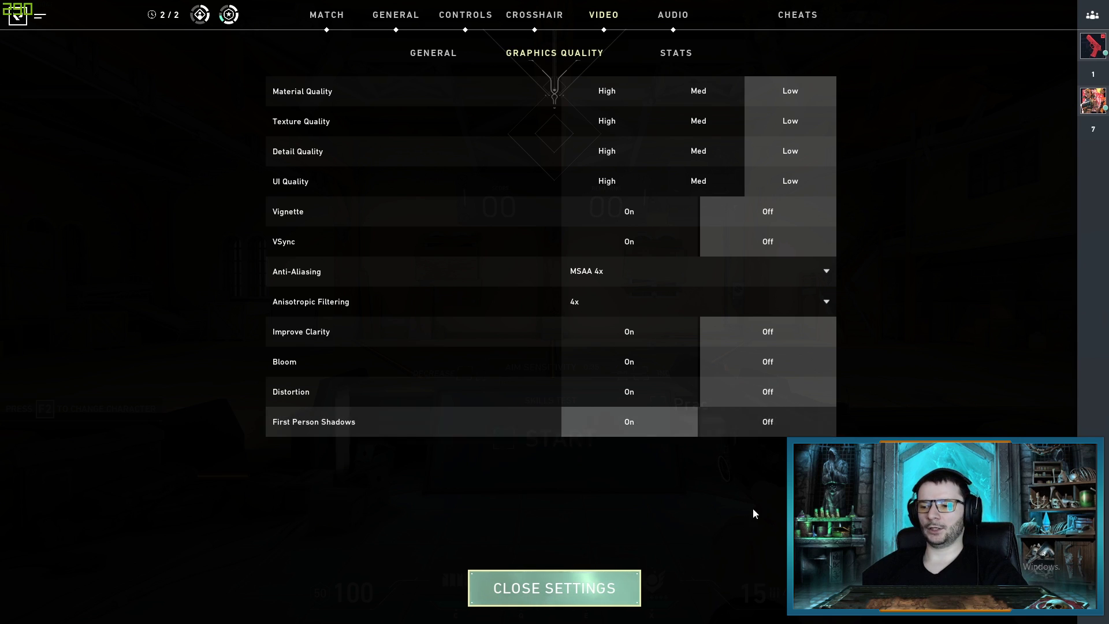
# Step: Close settings, walk around the Shooting Range target bots, then reopen and close settings
pyautogui.click(554, 588)
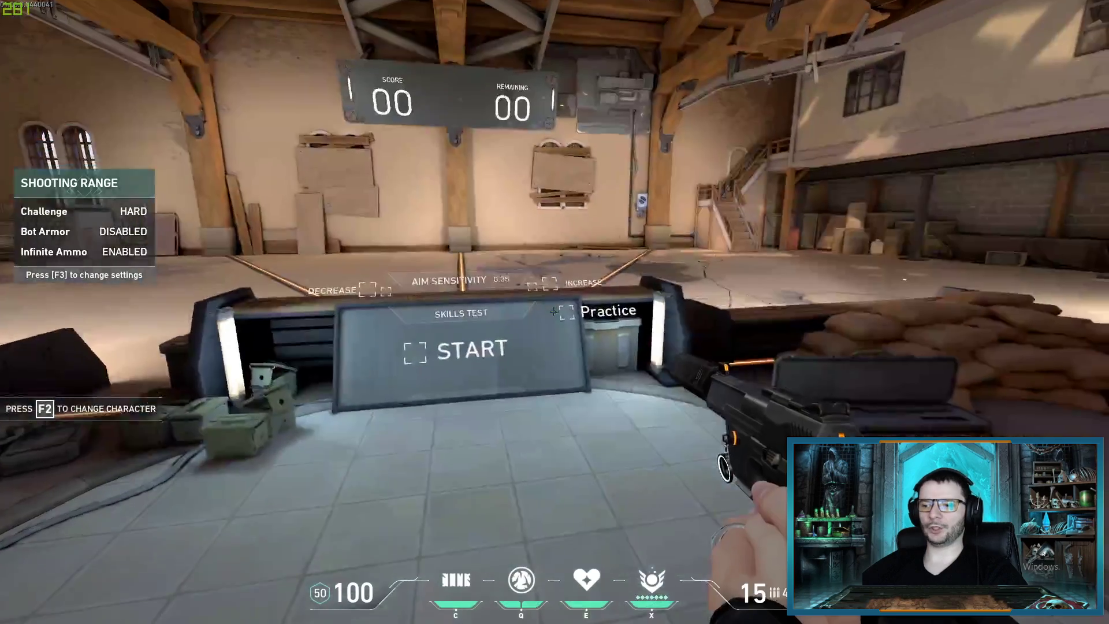
pyautogui.press('w')
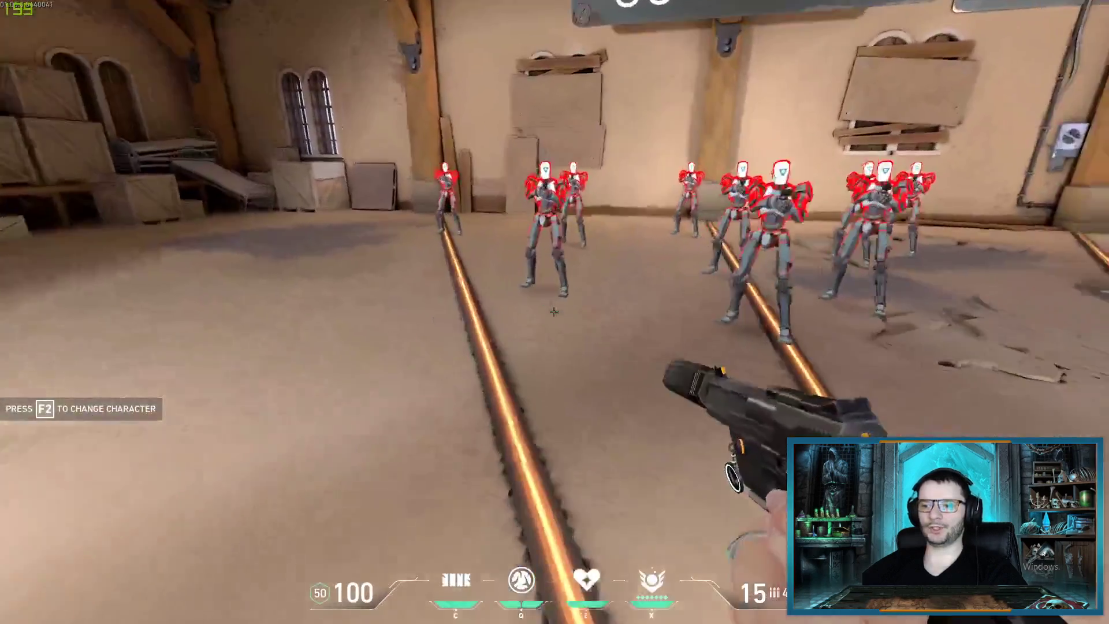
pyautogui.press('a')
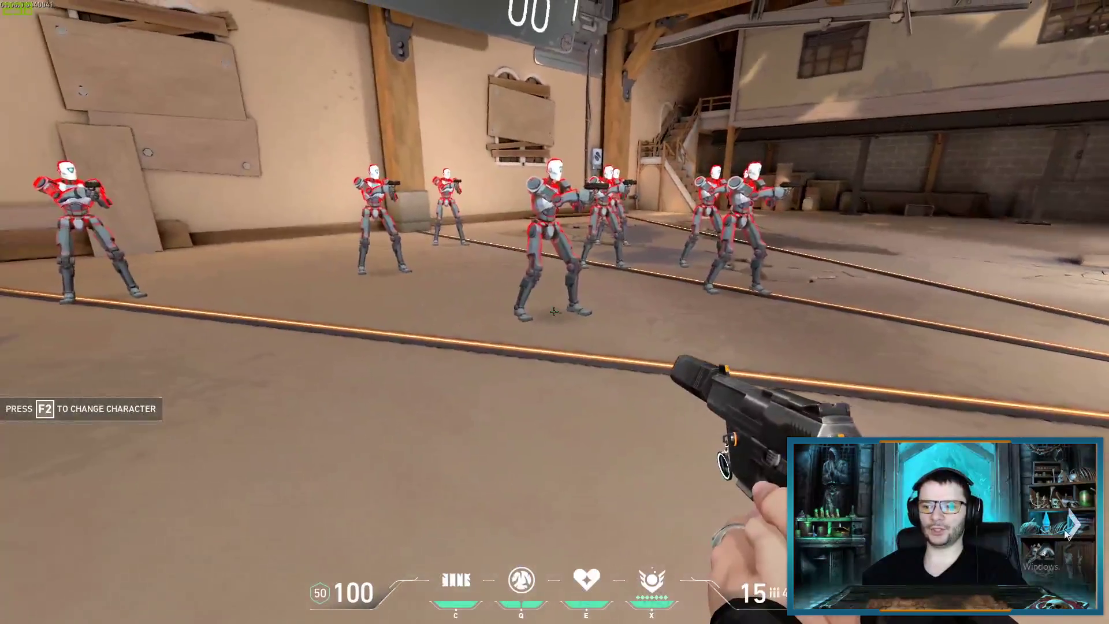
pyautogui.press('s')
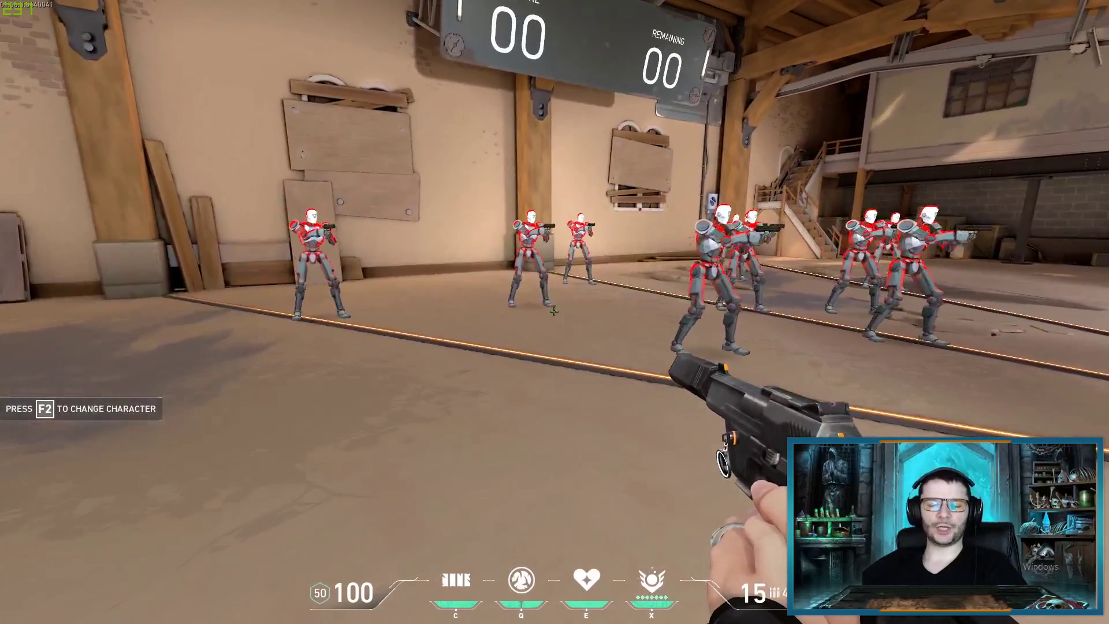
pyautogui.press('w')
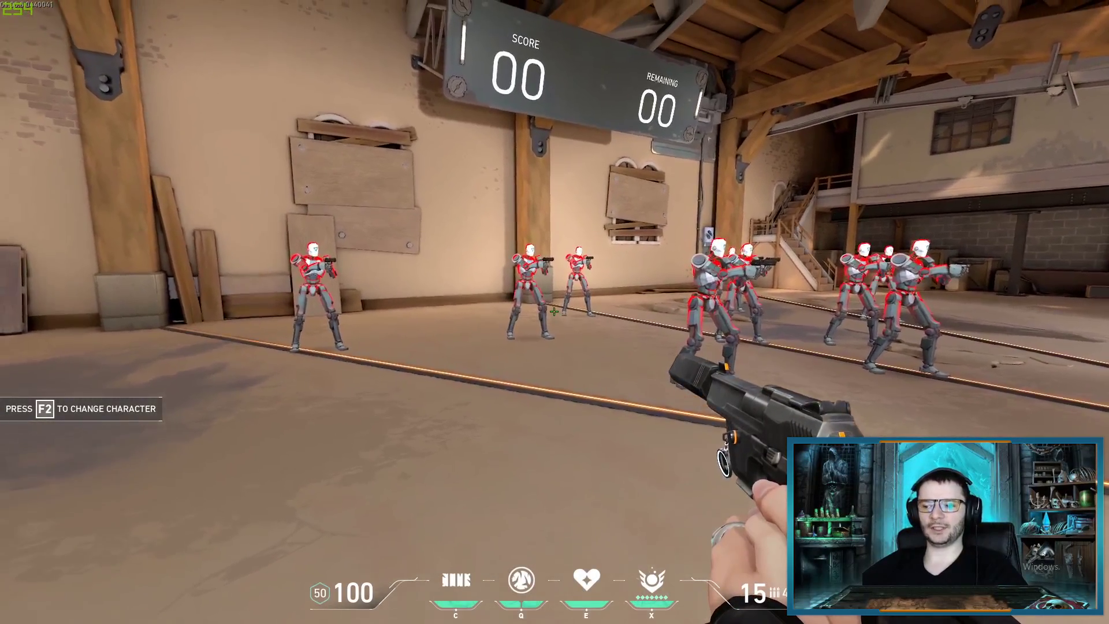
pyautogui.press('w')
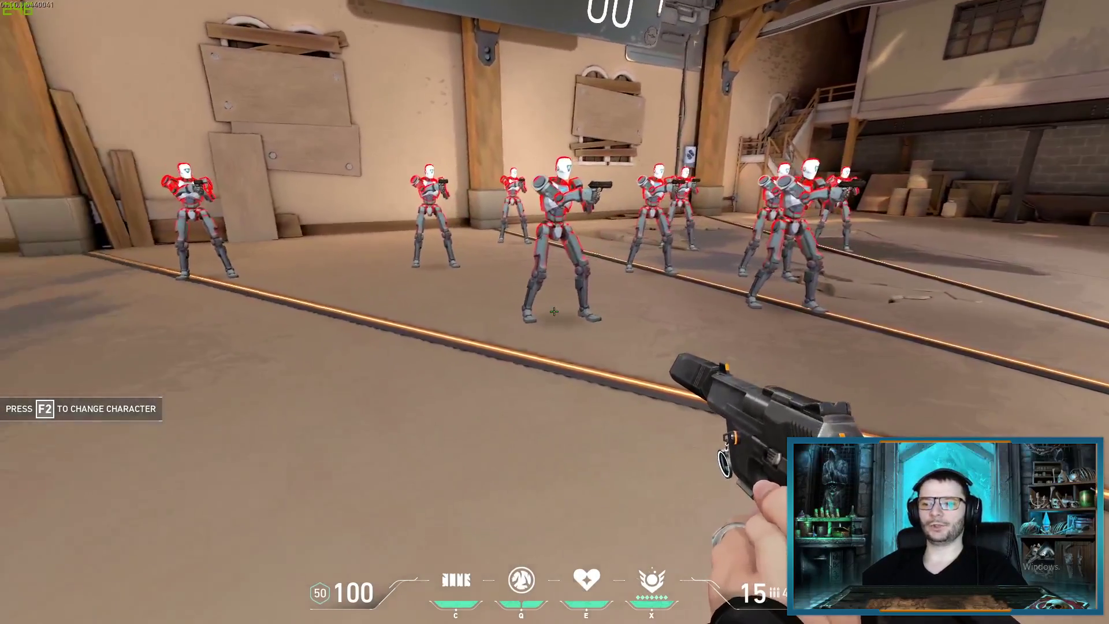
pyautogui.press('s')
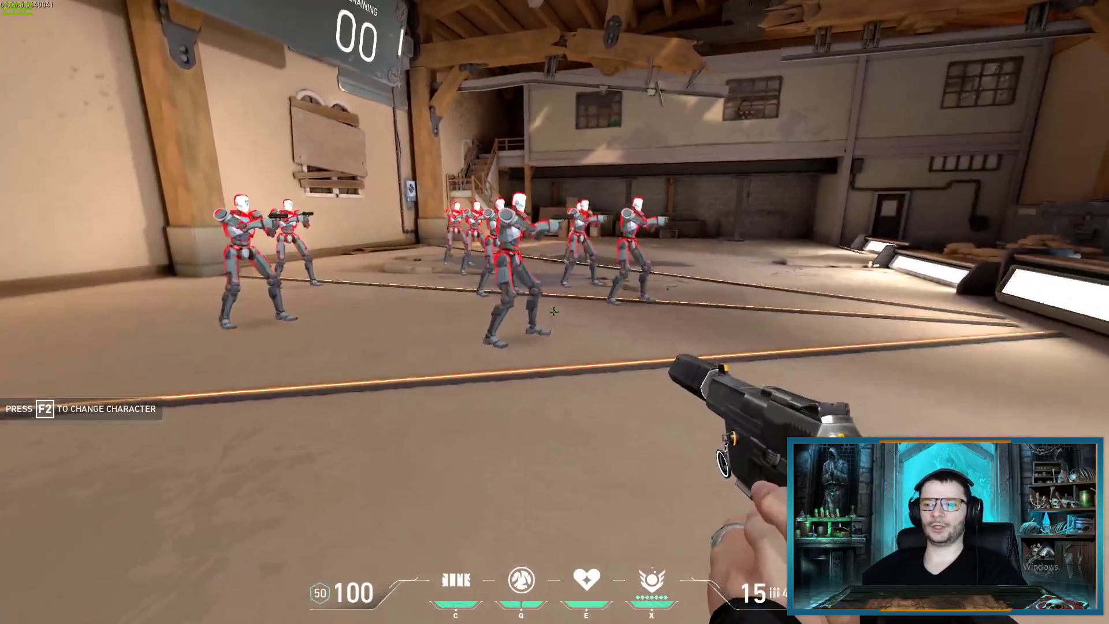
pyautogui.press('w')
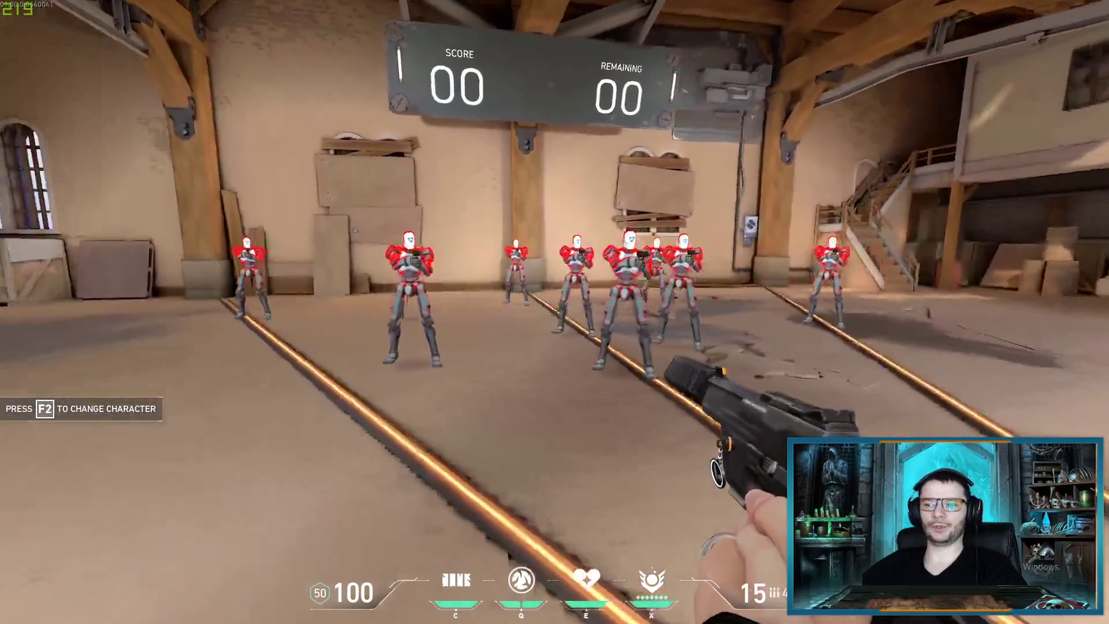
pyautogui.press('s')
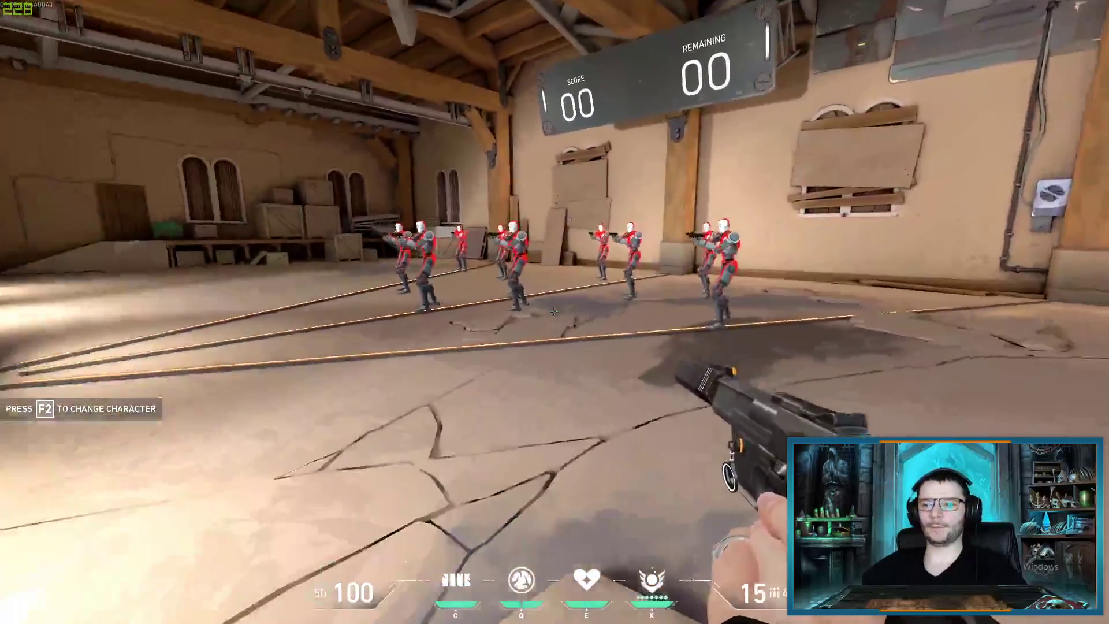
pyautogui.press('Escape')
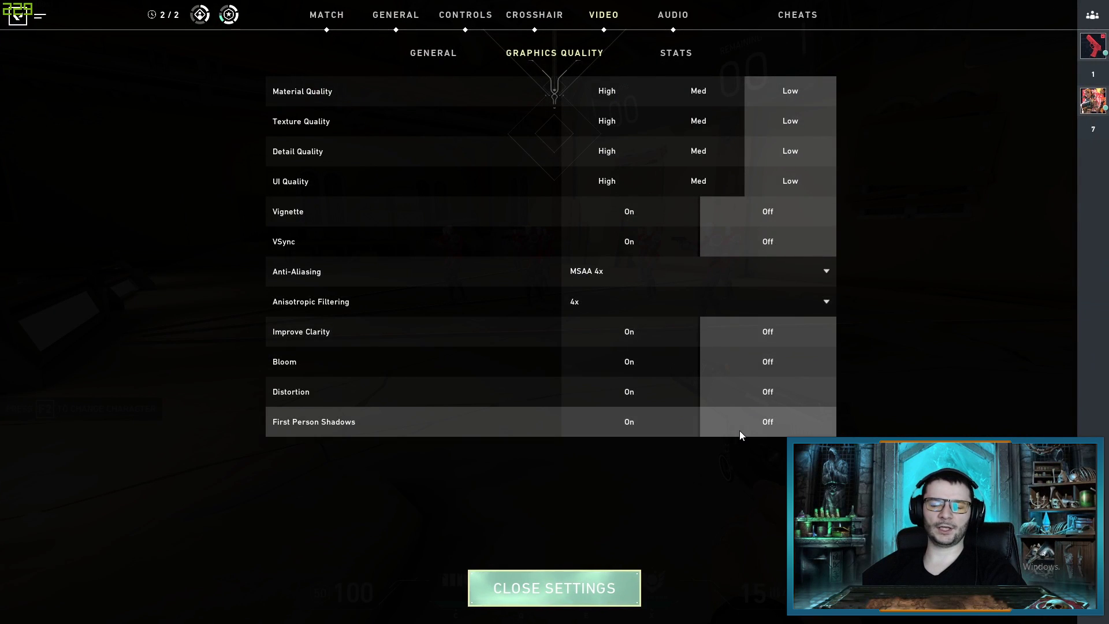
pyautogui.click(554, 588)
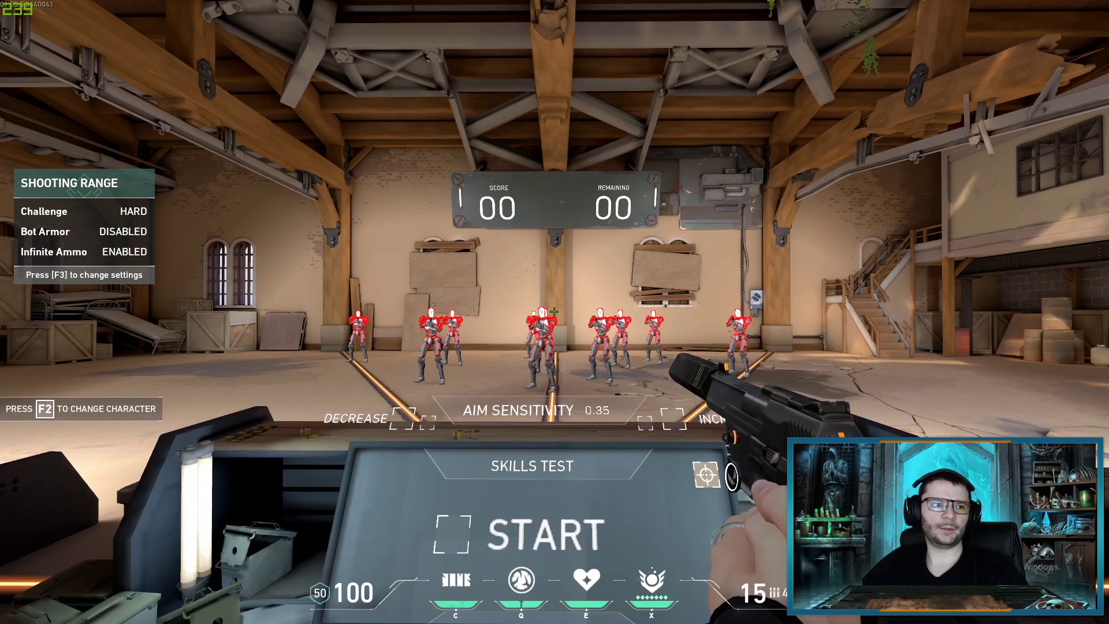